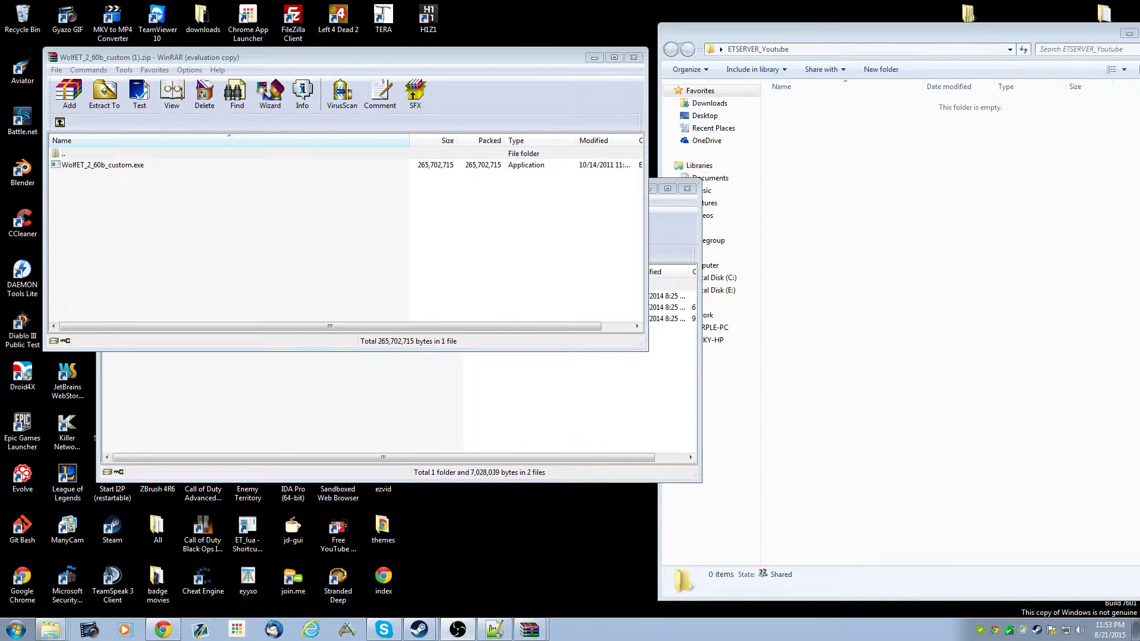
pyautogui.click(881, 221)
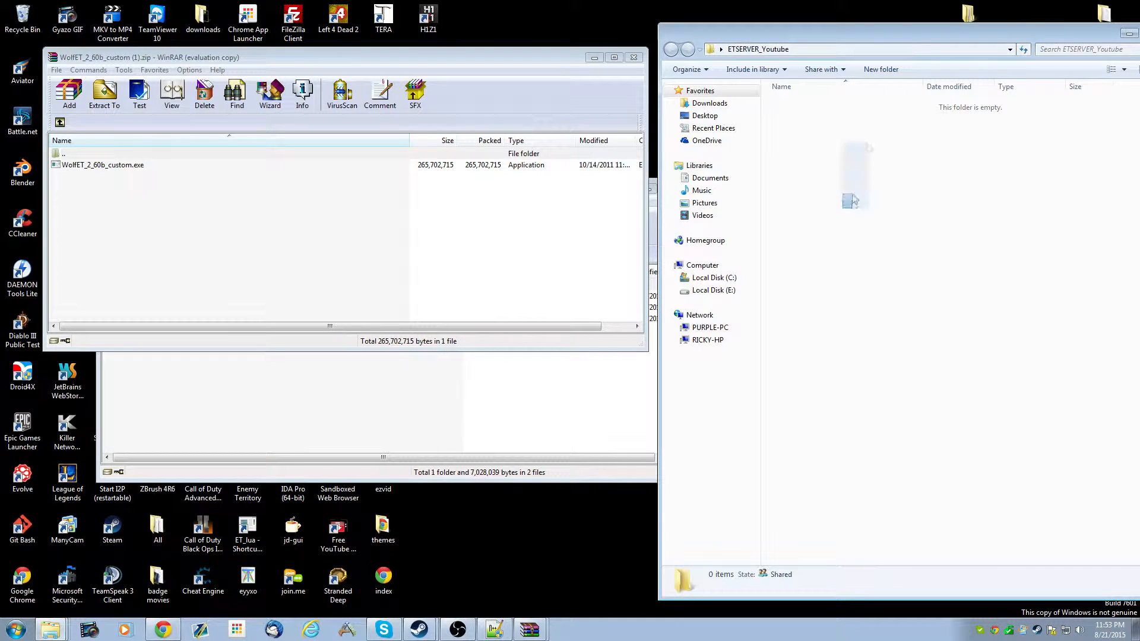
pyautogui.moveTo(907, 205); pyautogui.dragTo(858, 107)
pyautogui.click(438, 407)
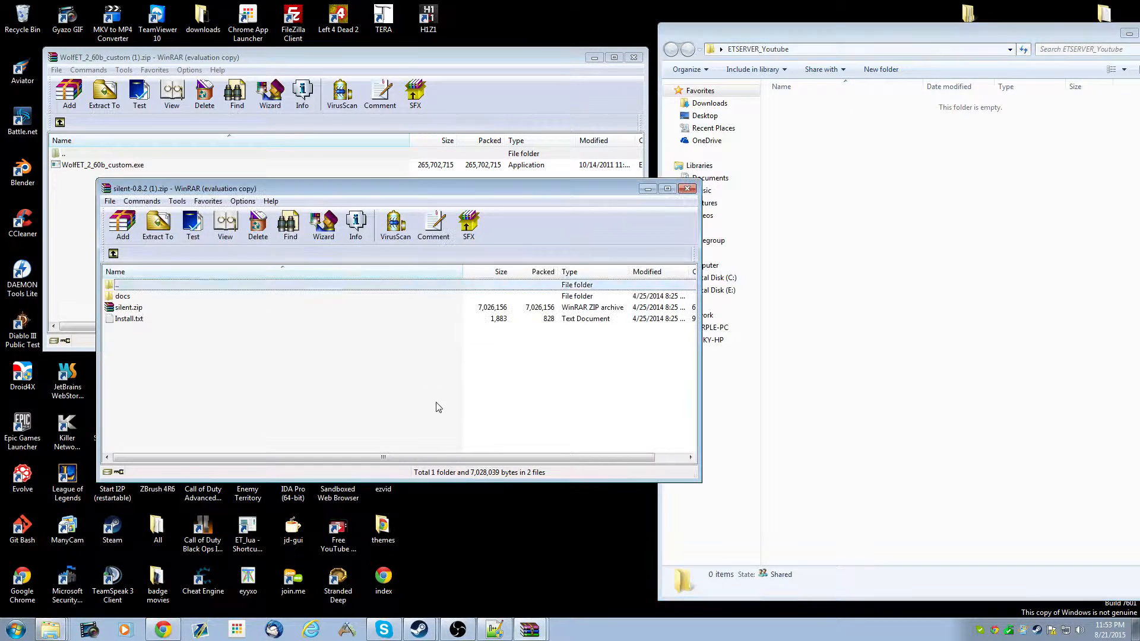
pyautogui.click(101, 165)
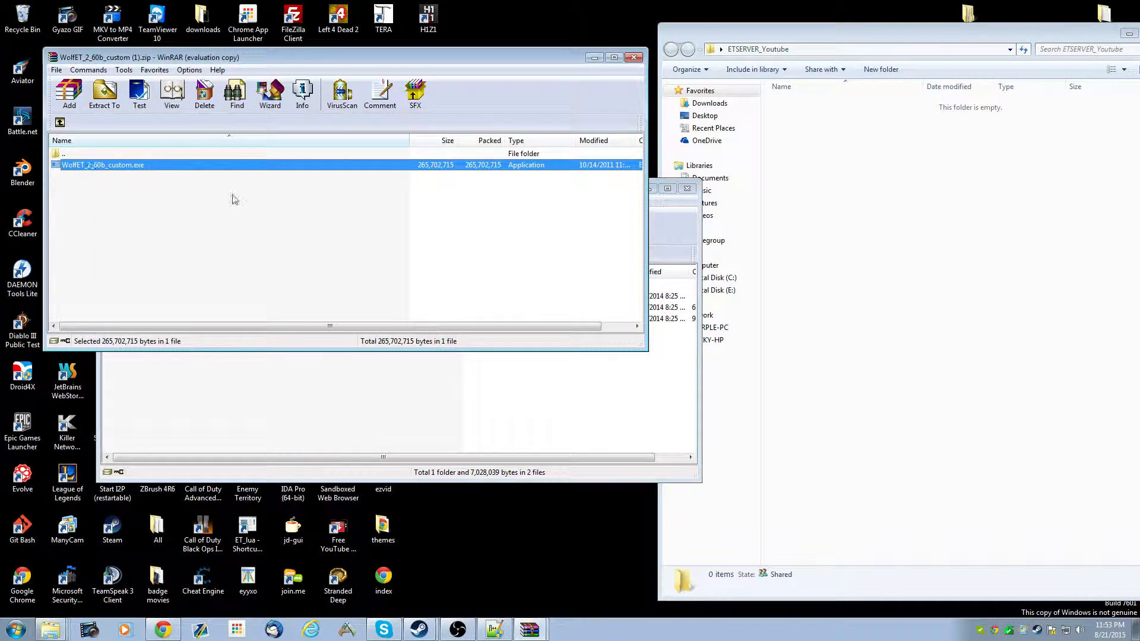
pyautogui.click(254, 402)
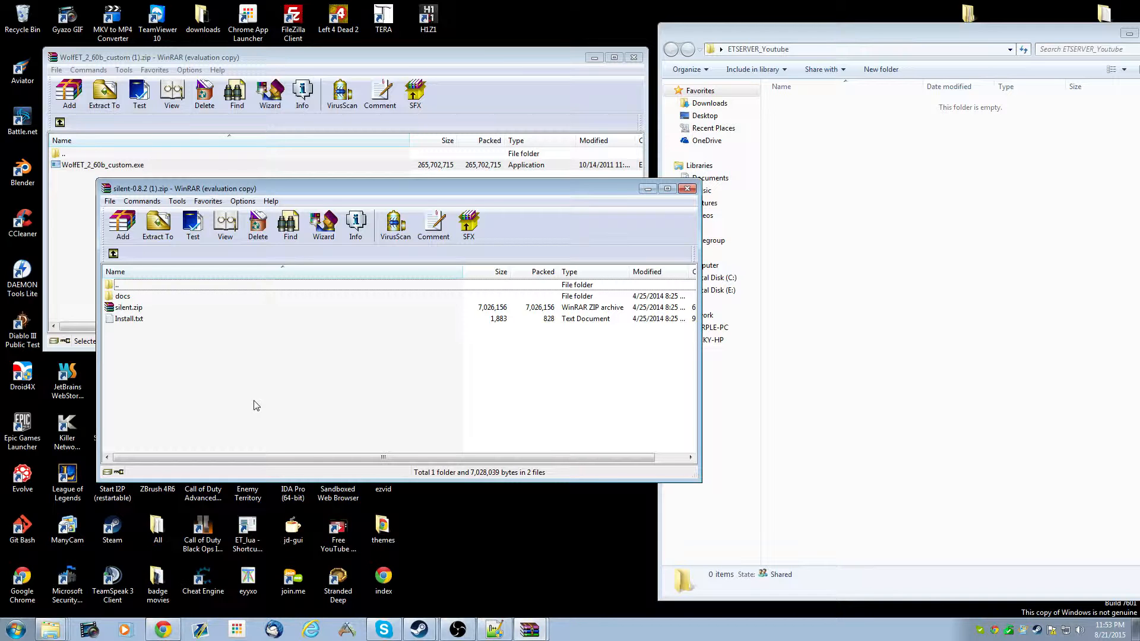
pyautogui.moveTo(244, 358); pyautogui.dragTo(290, 274)
pyautogui.click(288, 363)
pyautogui.moveTo(373, 189); pyautogui.dragTo(370, 231)
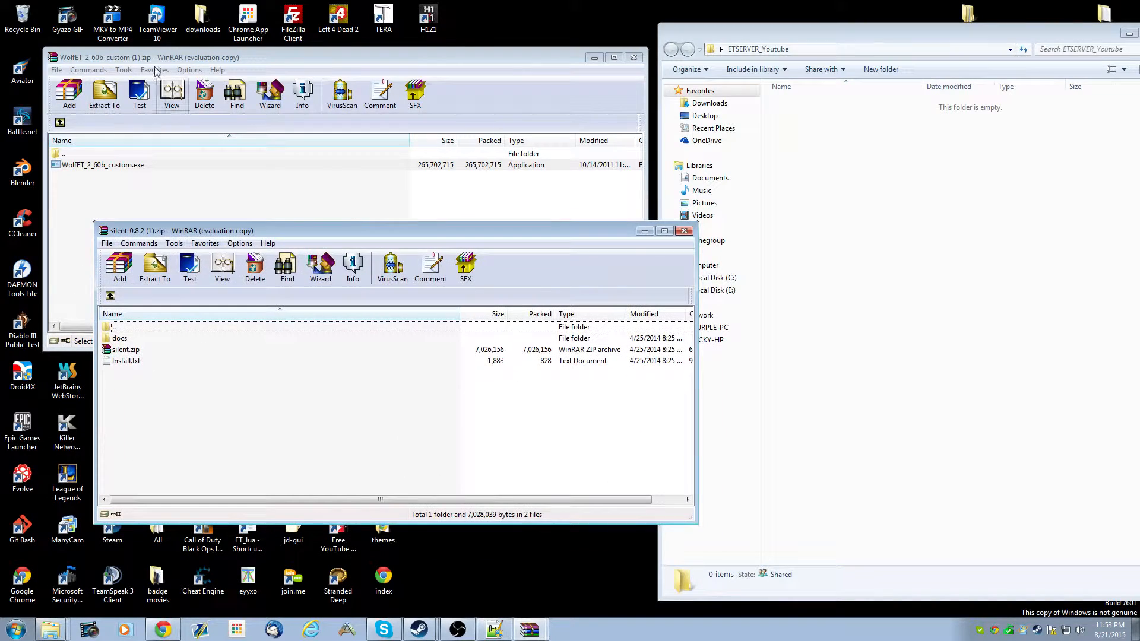
pyautogui.click(67, 59)
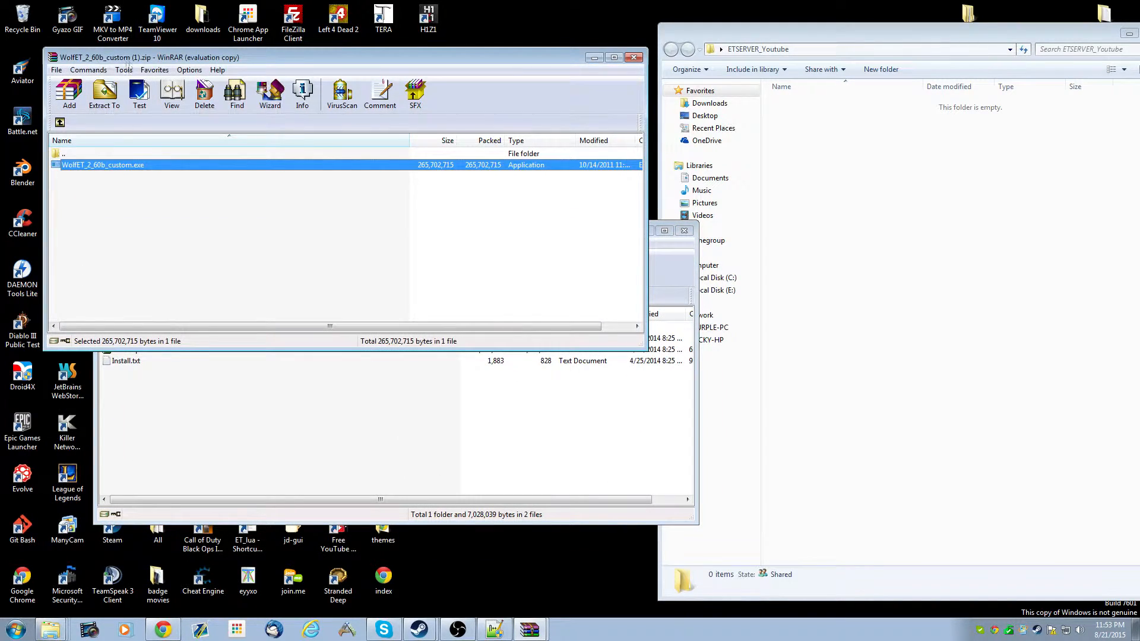
pyautogui.moveTo(381, 59); pyautogui.dragTo(441, 39)
pyautogui.click(336, 355)
pyautogui.click(127, 349)
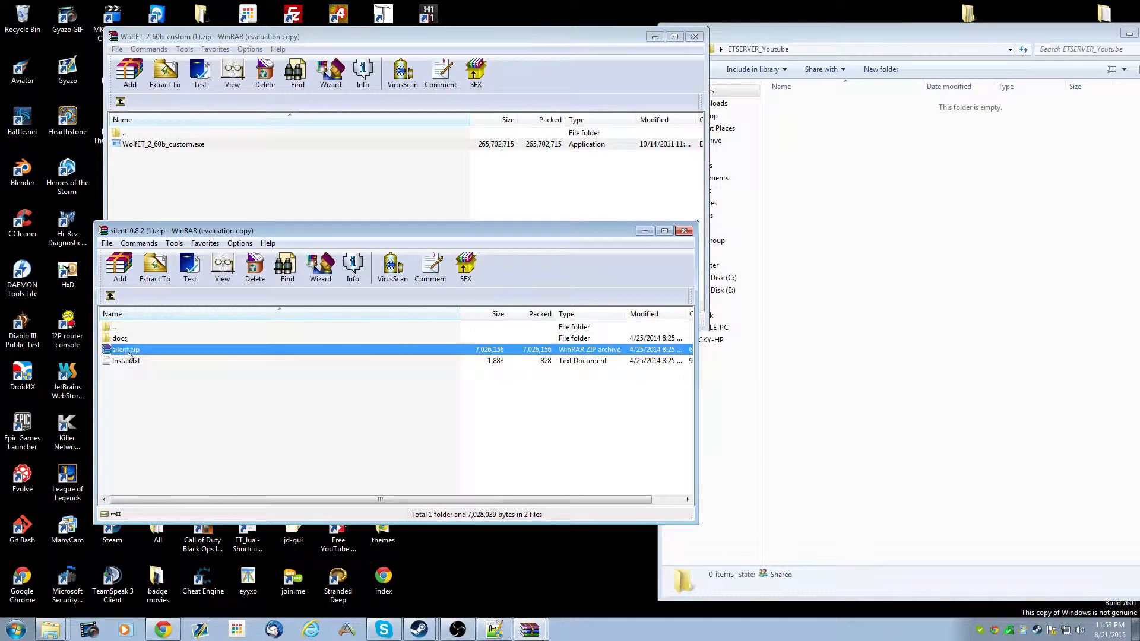
pyautogui.moveTo(141, 235); pyautogui.dragTo(136, 263)
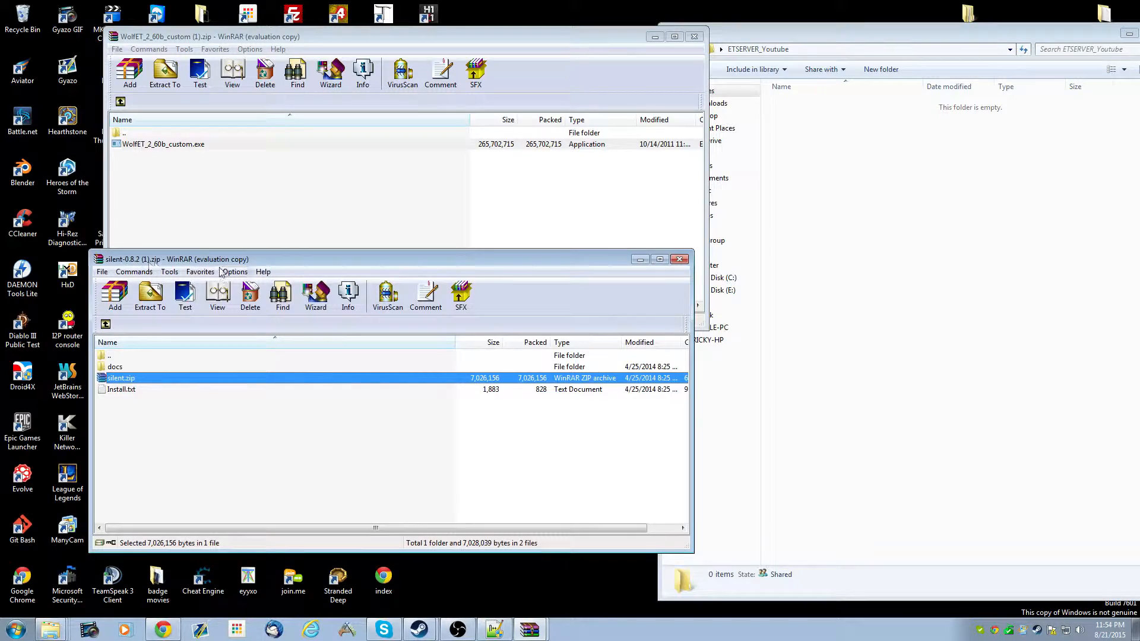
pyautogui.moveTo(184, 263); pyautogui.dragTo(135, 252)
pyautogui.click(229, 197)
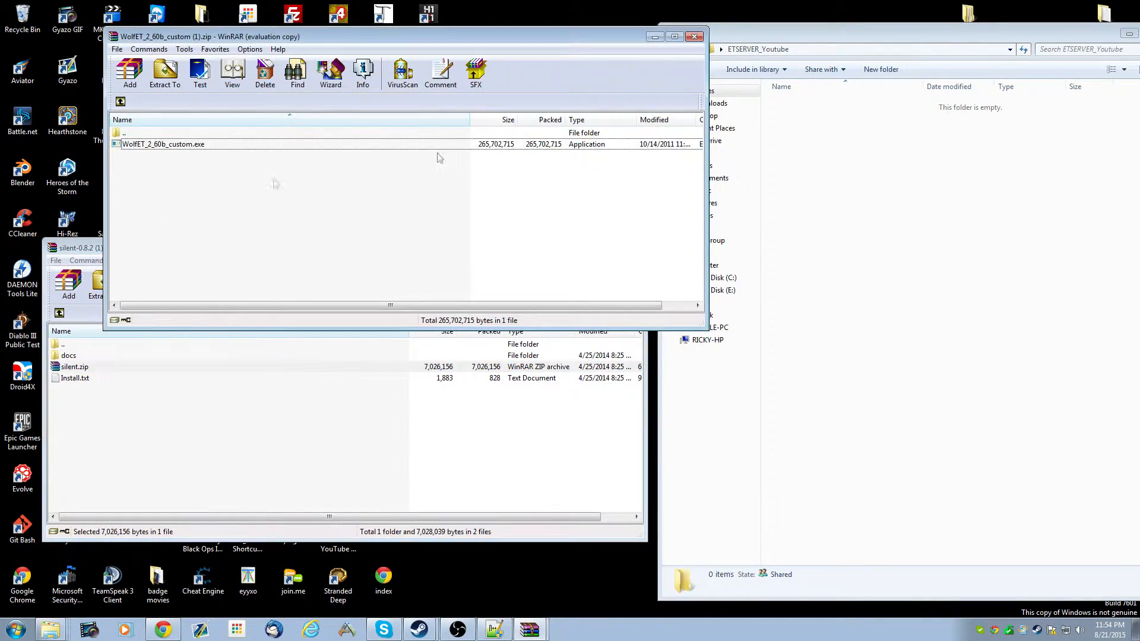
pyautogui.moveTo(835, 37); pyautogui.dragTo(1102, 88)
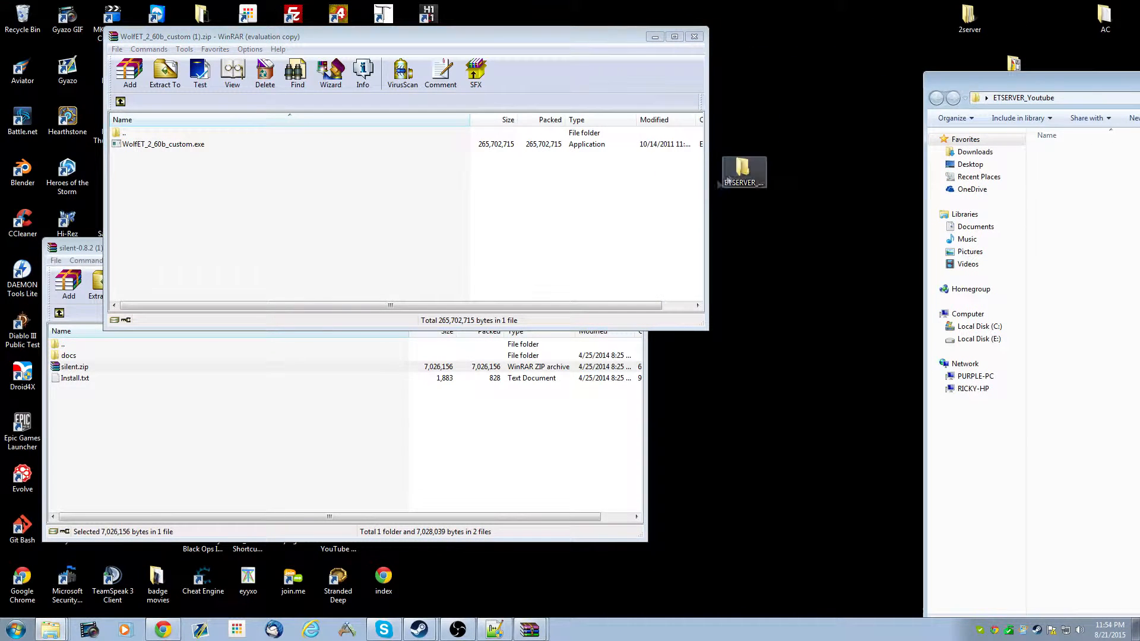
pyautogui.click(744, 172)
pyautogui.moveTo(799, 118); pyautogui.dragTo(800, 115)
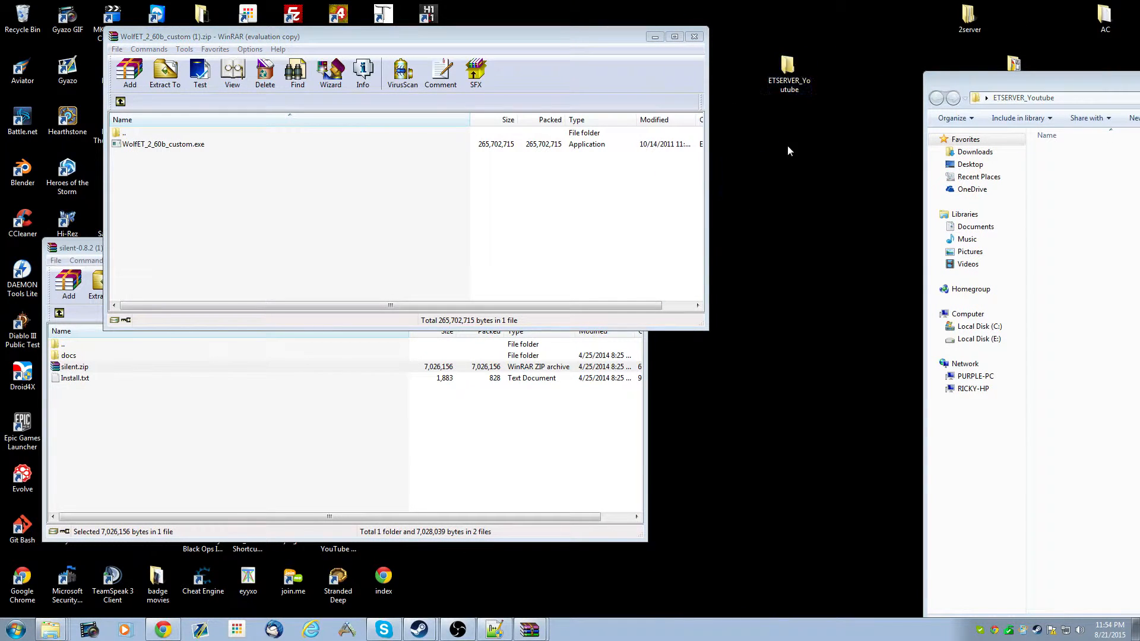
# - Extract WolfET_2_60b_custom.exe from its archive into the ETSERVER_Youtube folder and close that archive
pyautogui.moveTo(1050, 77); pyautogui.dragTo(856, 52)
pyautogui.moveTo(159, 145); pyautogui.dragTo(959, 269)
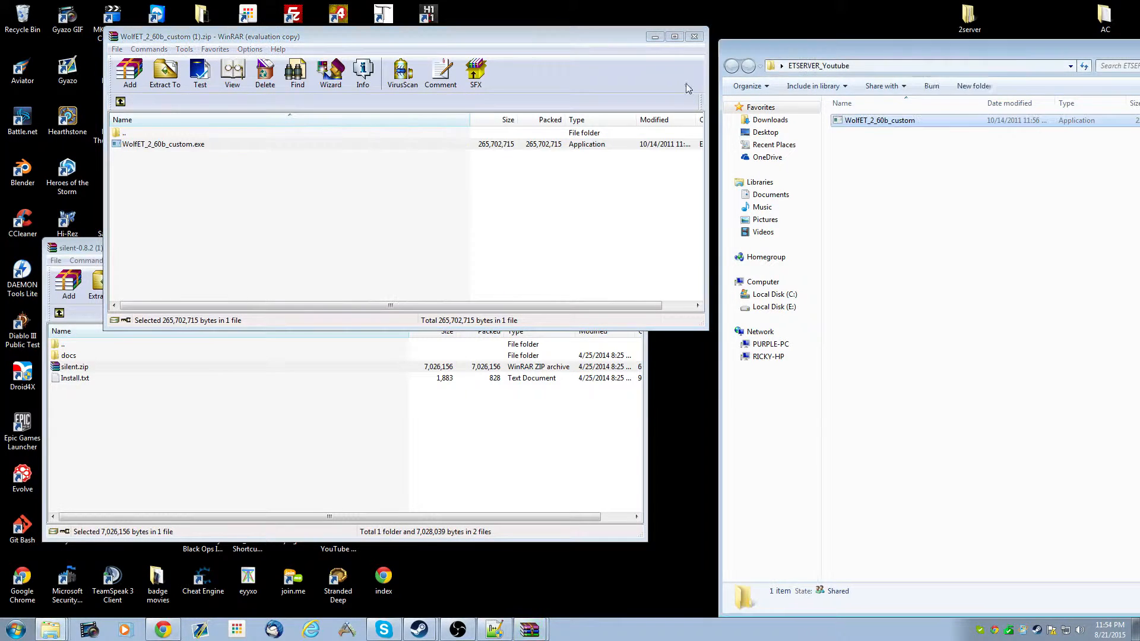
pyautogui.click(694, 36)
# - Run the WolfET_2_60b_custom installer from the ETSERVER_Youtube folder and continue to the component selection
pyautogui.rightClick(885, 119)
pyautogui.click(923, 154)
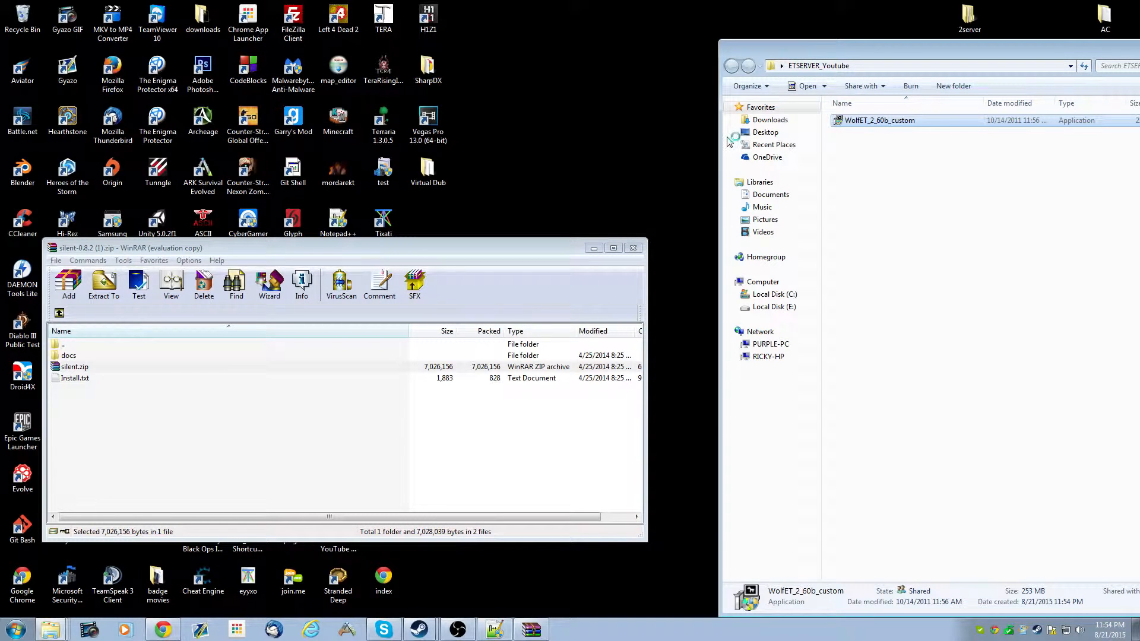
pyautogui.click(877, 67)
pyautogui.moveTo(922, 66); pyautogui.dragTo(736, 77)
pyautogui.click(665, 380)
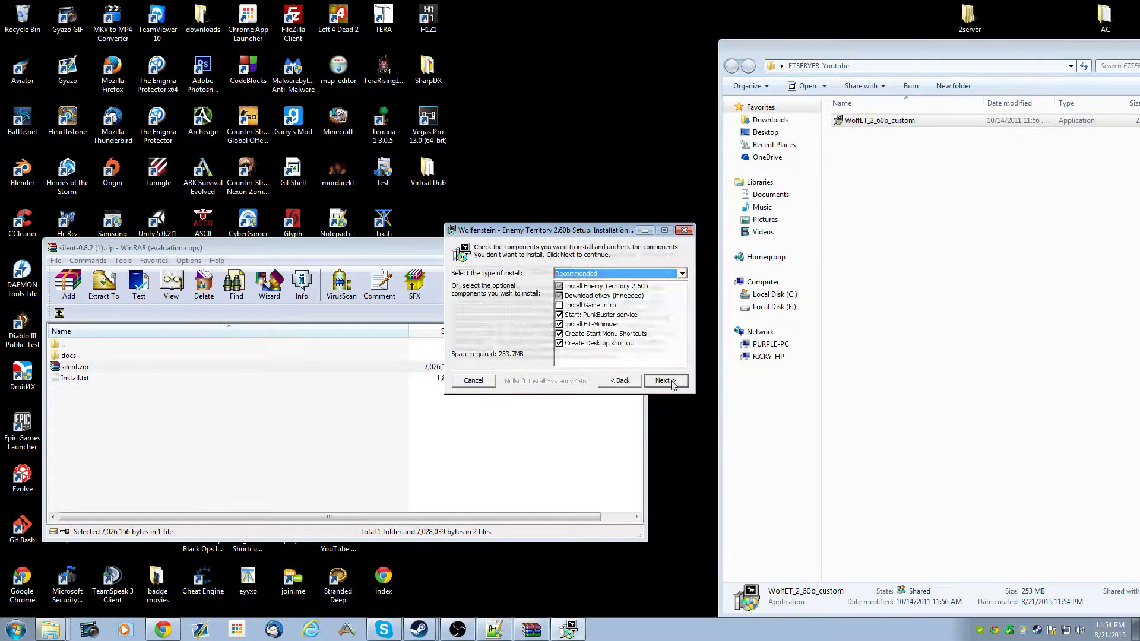
# - Uncheck the PunkBuster service, ET-Minimizer, Start Menu shortcuts and desktop shortcut components, then continue
pyautogui.click(560, 314)
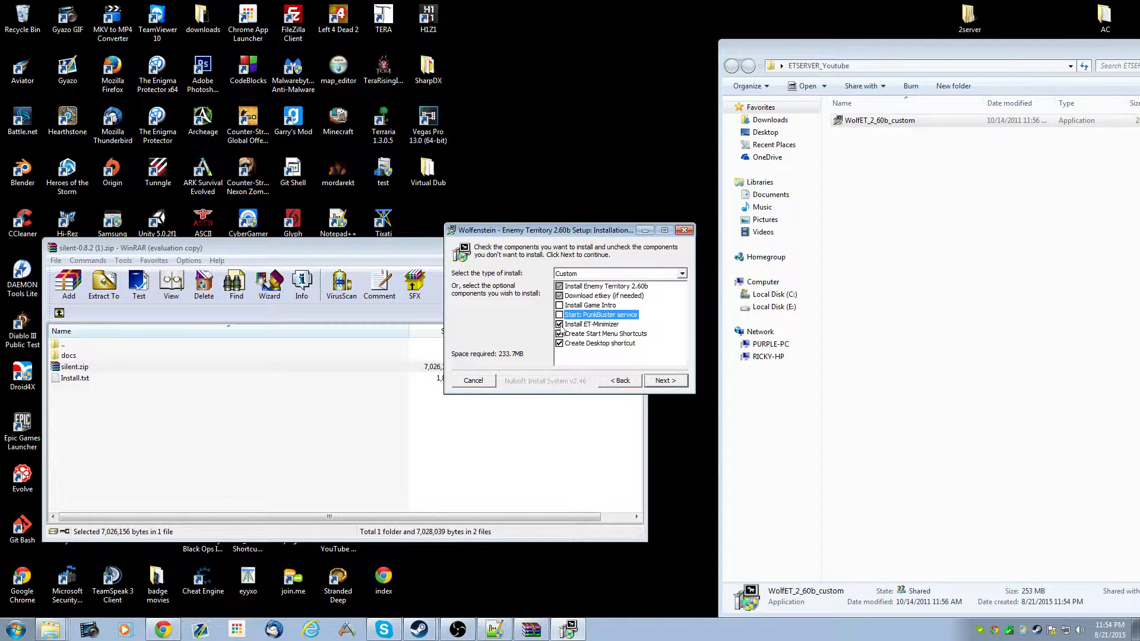
pyautogui.click(559, 324)
pyautogui.click(559, 333)
pyautogui.click(559, 343)
pyautogui.click(673, 383)
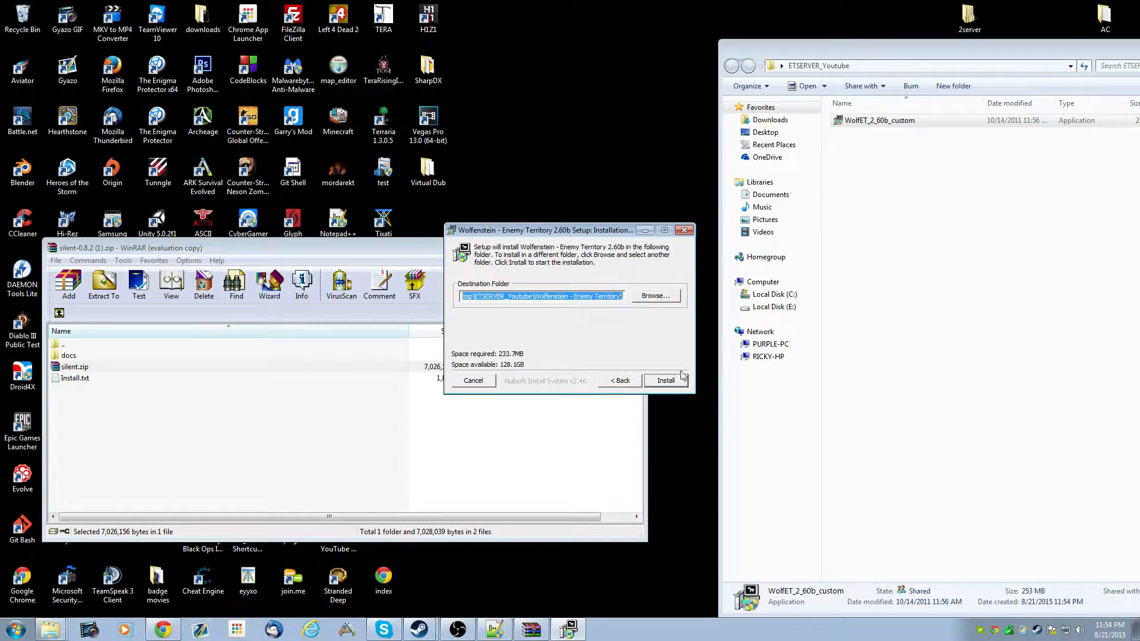
# - Choose the ETSERVER_Youtube desktop folder as destination, install, and close the setup when it finishes
pyautogui.click(667, 292)
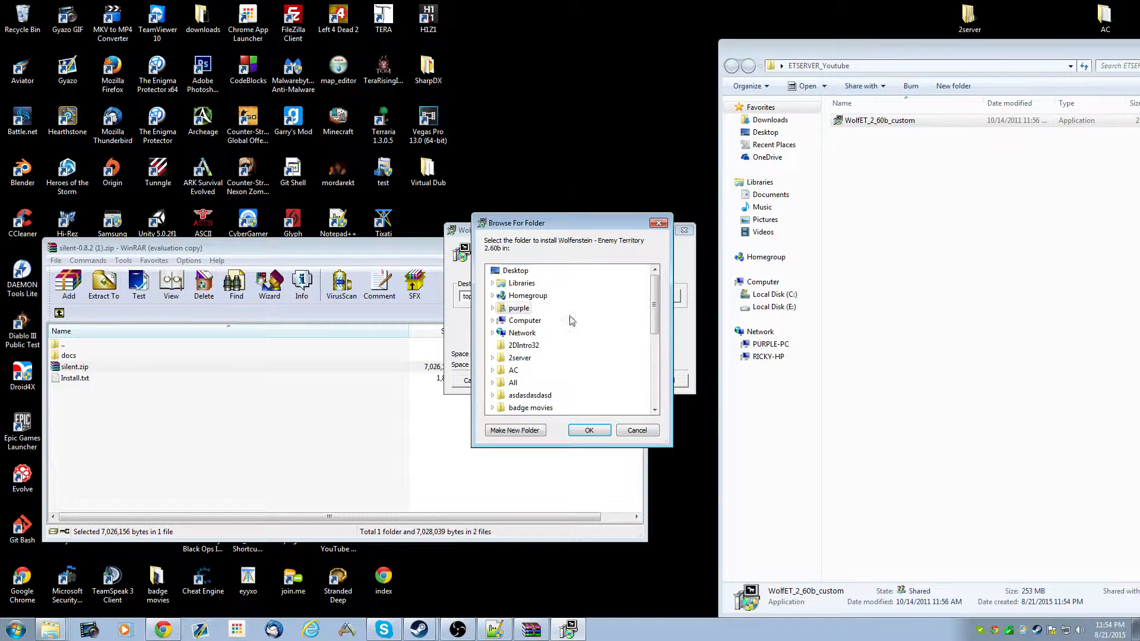
pyautogui.moveTo(654, 304); pyautogui.dragTo(654, 334)
pyautogui.click(546, 395)
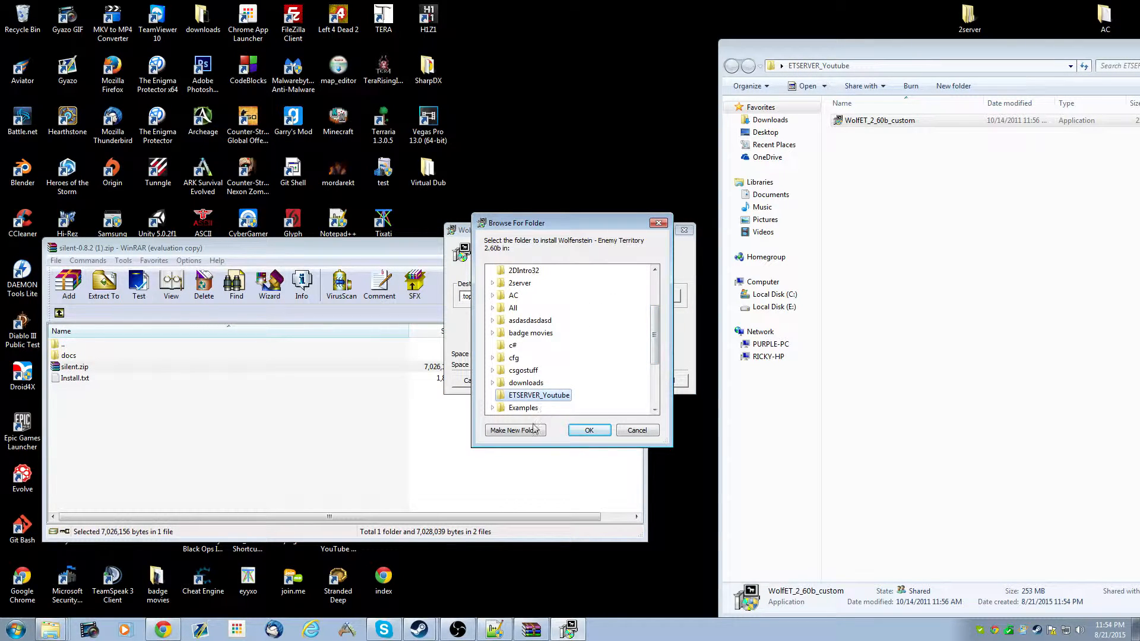
pyautogui.click(588, 430)
pyautogui.click(664, 381)
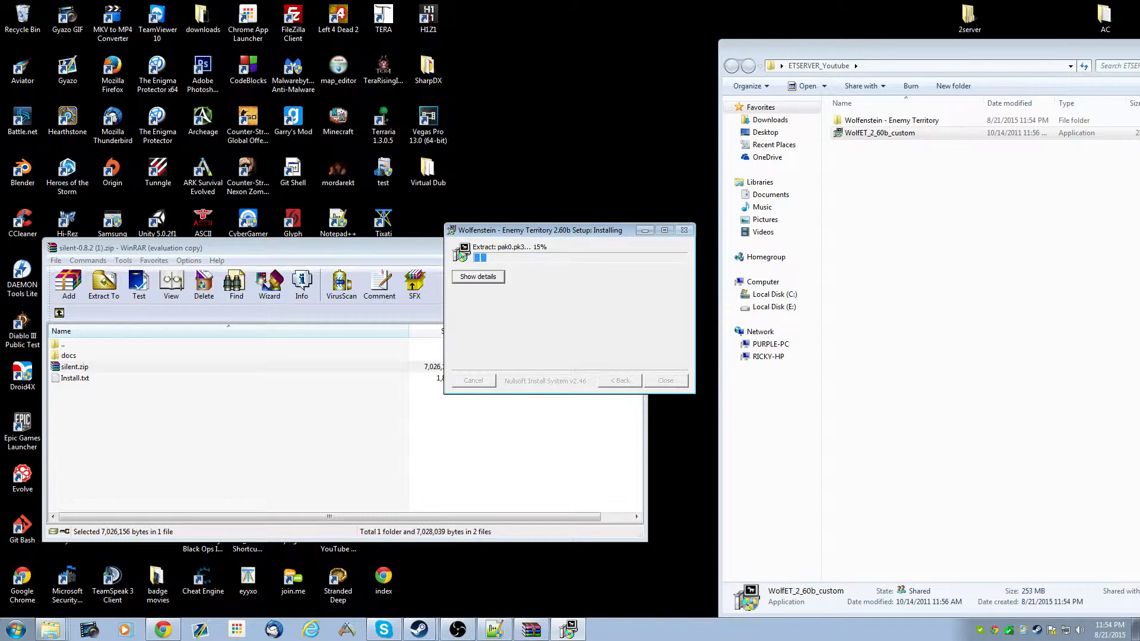
pyautogui.moveTo(534, 231); pyautogui.dragTo(462, 173)
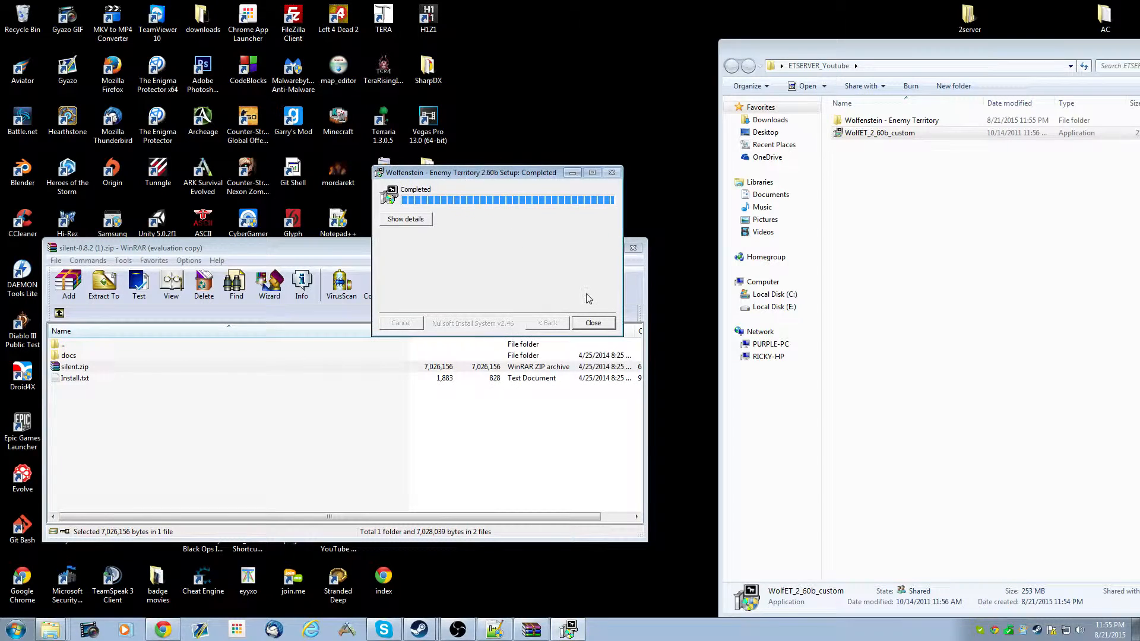
pyautogui.click(594, 323)
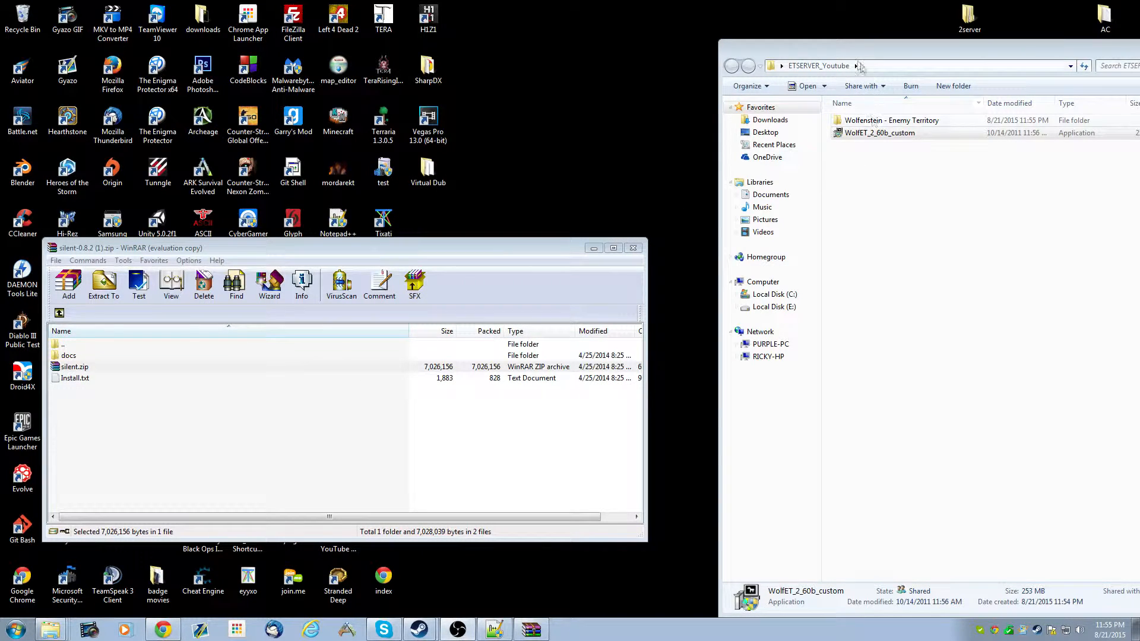
# - Delete the WolfET_2_60b_custom installer file from the ETSERVER_Youtube folder
pyautogui.moveTo(860, 50); pyautogui.dragTo(734, 64)
pyautogui.click(752, 148)
pyautogui.press('Delete')
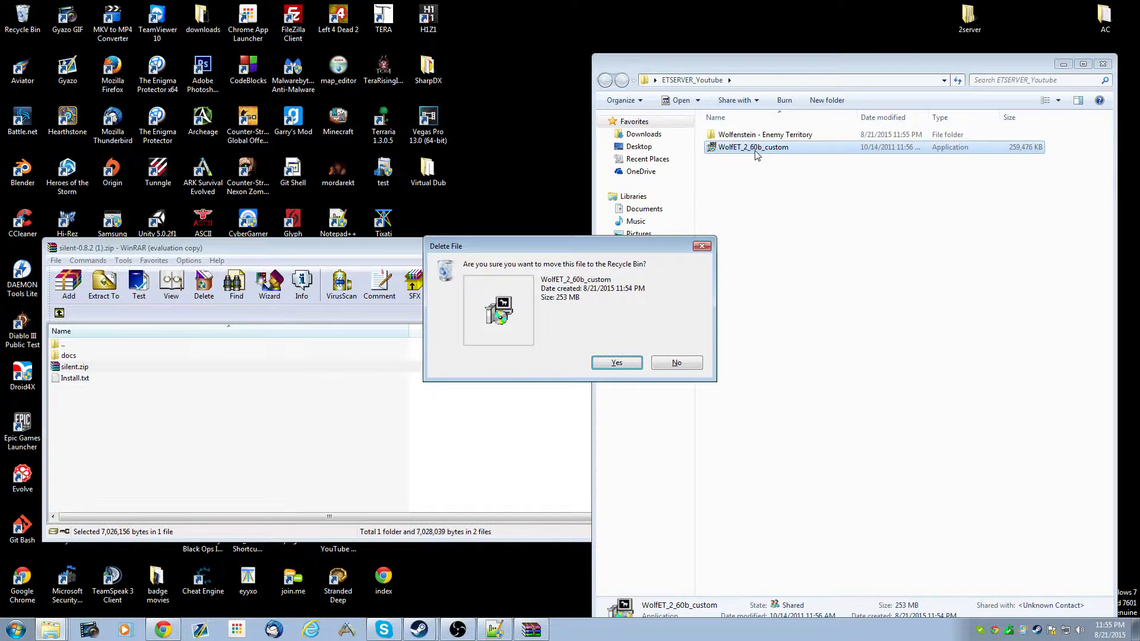
pyautogui.press('Return')
# - Open the Wolfenstein - Enemy Territory folder and delete its Docs and pb folders
pyautogui.doubleClick(742, 136)
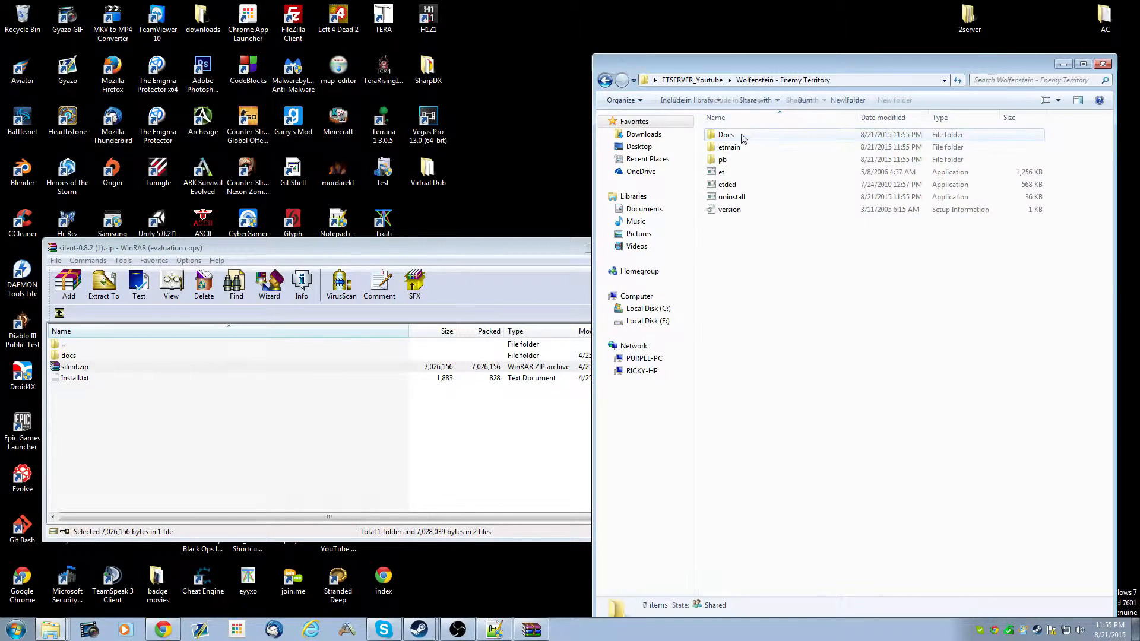
pyautogui.moveTo(744, 59); pyautogui.dragTo(636, 51)
pyautogui.click(855, 127)
pyautogui.press('Delete')
pyautogui.click(620, 364)
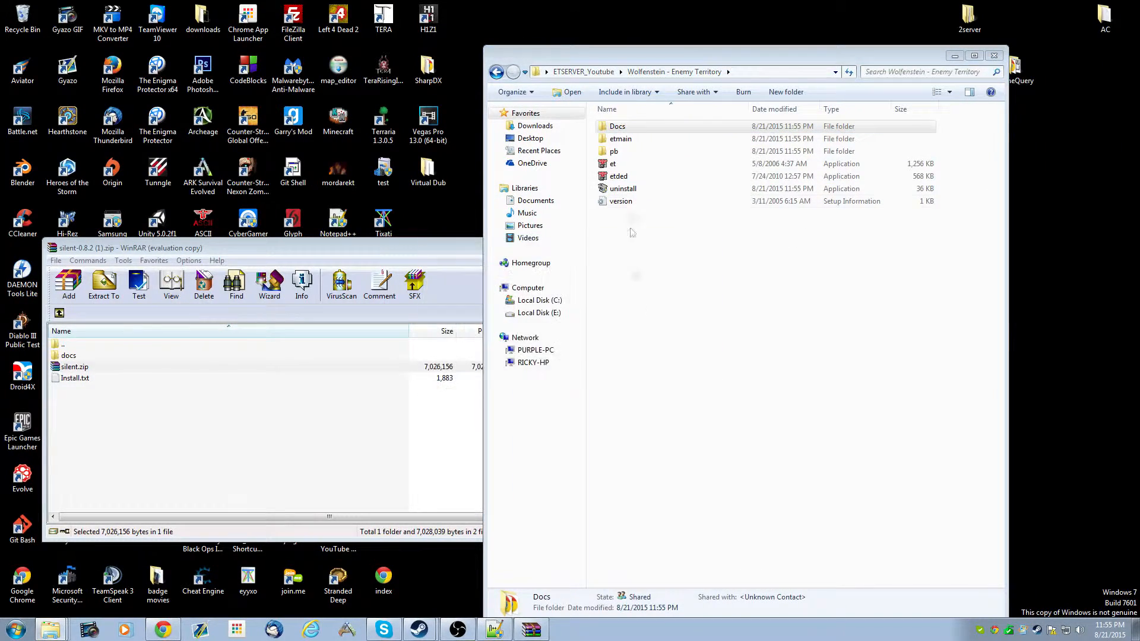
pyautogui.press('Down')
pyautogui.press('Delete')
pyautogui.click(621, 362)
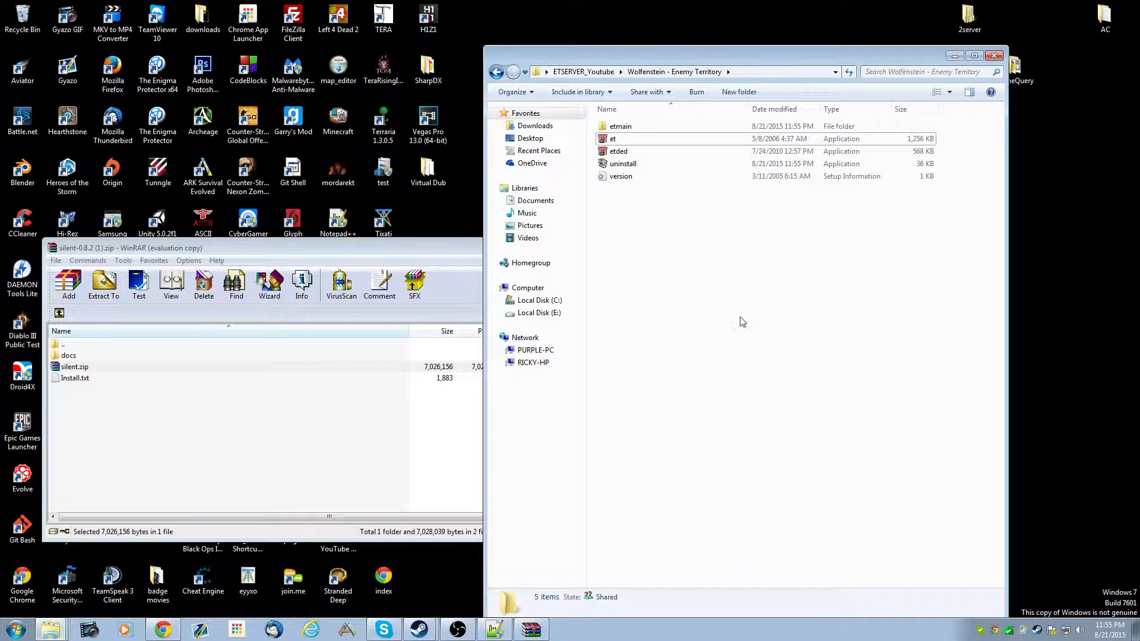
# - Delete the et application from the game folder
pyautogui.click(623, 140)
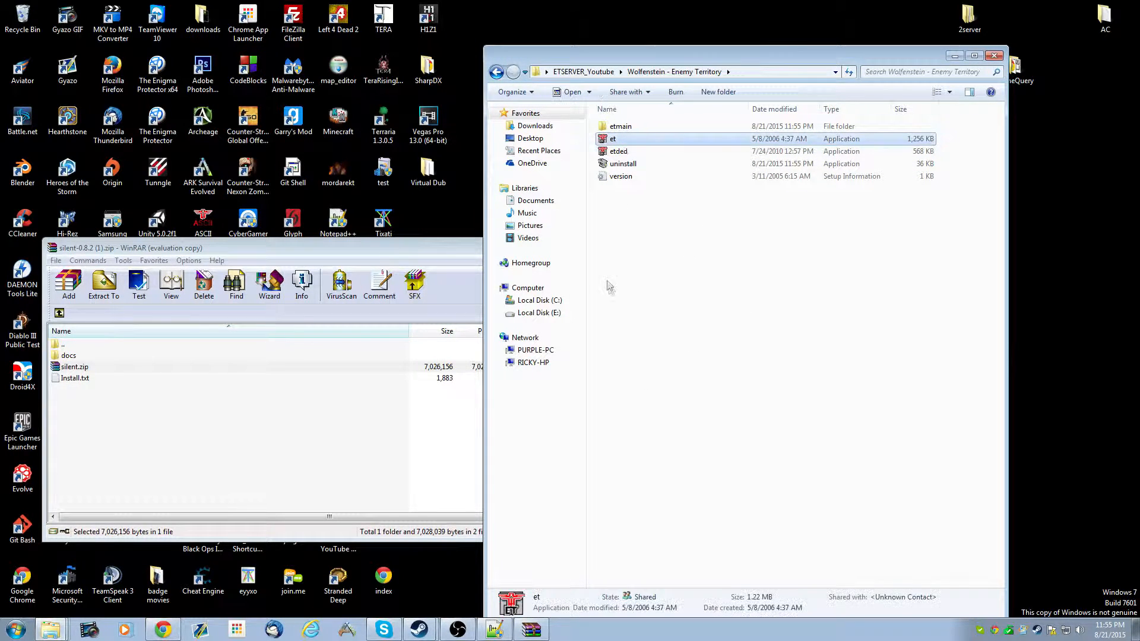
pyautogui.press('Delete')
pyautogui.click(613, 364)
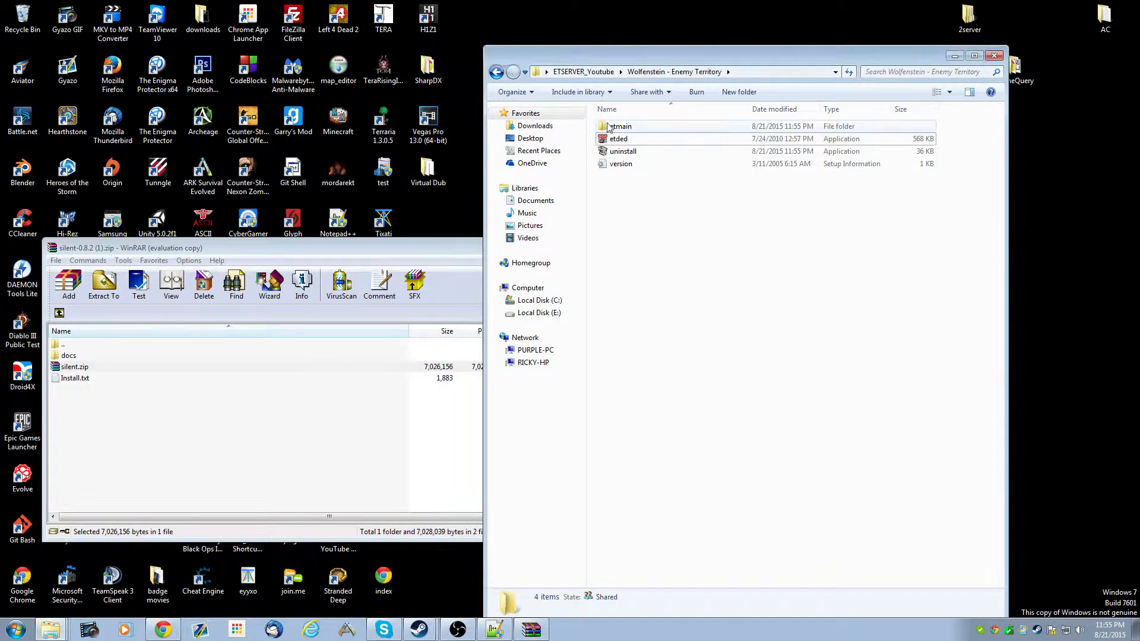
# - Launch the etded dedicated server from the game folder
pyautogui.click(624, 143)
pyautogui.moveTo(853, 233); pyautogui.dragTo(796, 138)
pyautogui.moveTo(666, 225); pyautogui.dragTo(656, 127)
pyautogui.click(647, 207)
pyautogui.click(622, 140)
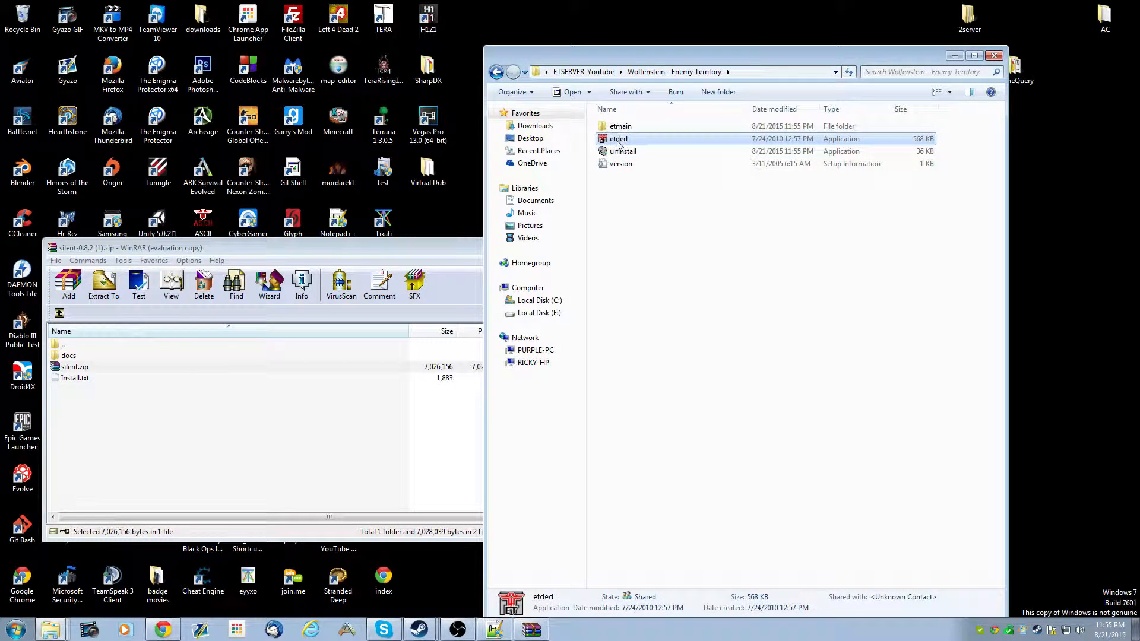
pyautogui.click(621, 128)
pyautogui.doubleClick(618, 139)
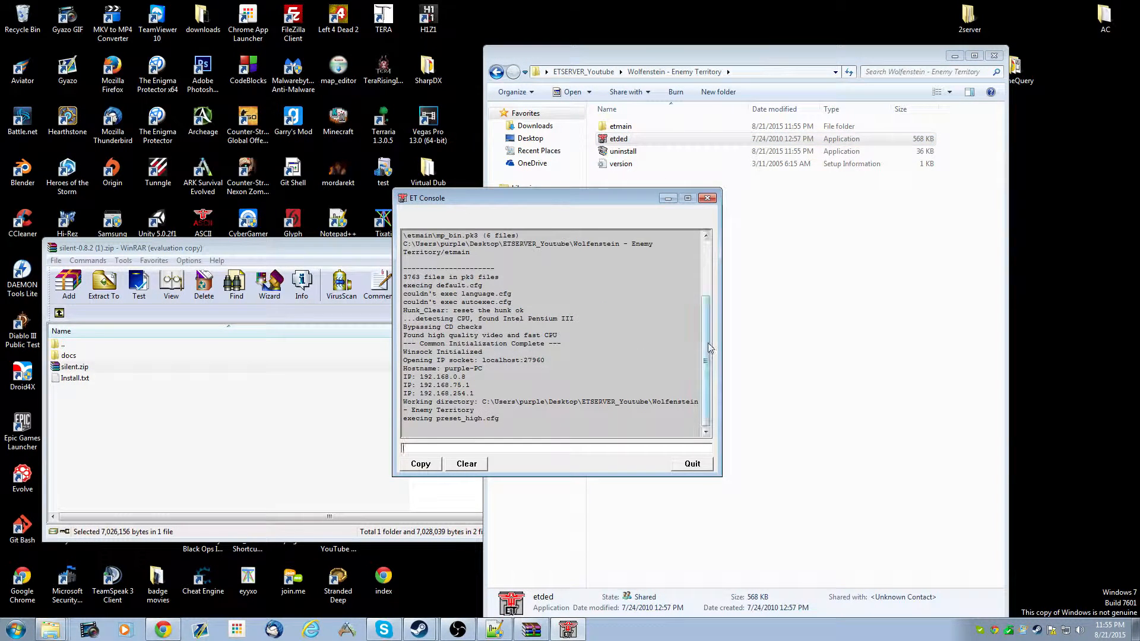
# - Scroll through the ET Console output and quit the server
pyautogui.moveTo(705, 417); pyautogui.dragTo(702, 311)
pyautogui.moveTo(705, 376); pyautogui.dragTo(694, 450)
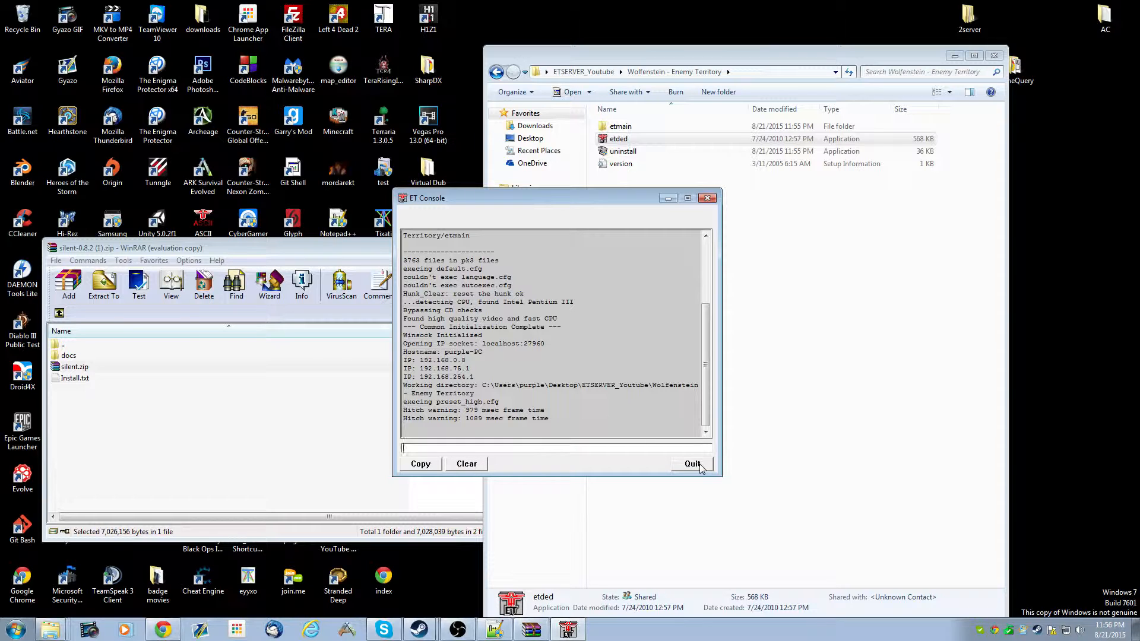
pyautogui.click(699, 467)
# - Open silent.zip and move its etmain and silent folders into the game folder, merging and replacing existing files
pyautogui.click(295, 412)
pyautogui.doubleClick(70, 367)
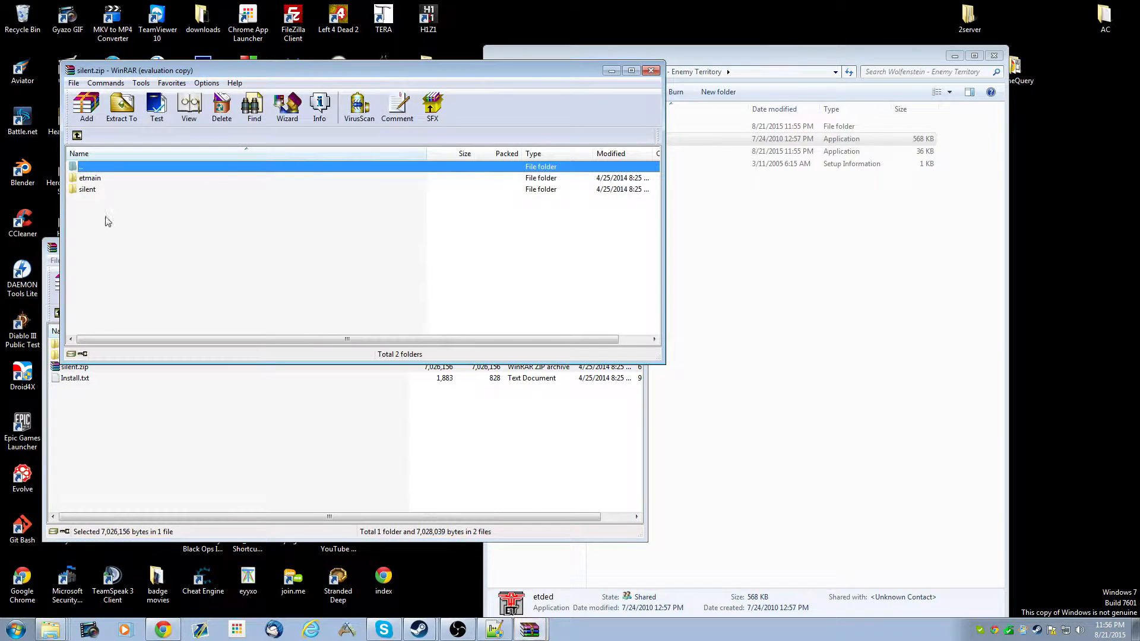
pyautogui.moveTo(107, 221); pyautogui.dragTo(96, 179)
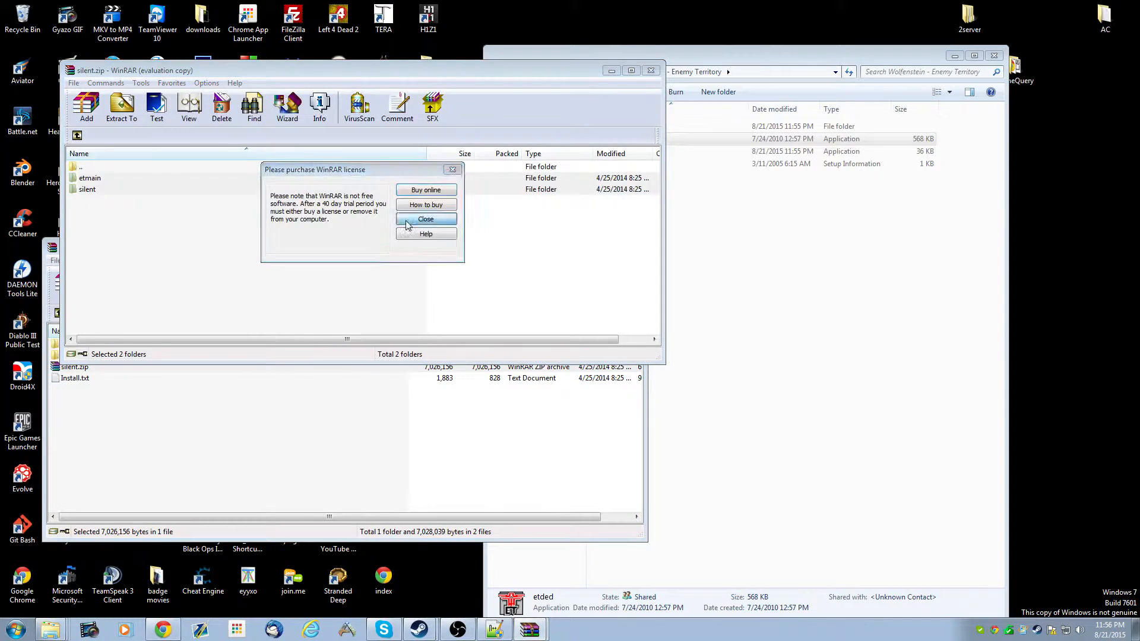
pyautogui.click(425, 219)
pyautogui.moveTo(97, 183); pyautogui.dragTo(890, 241)
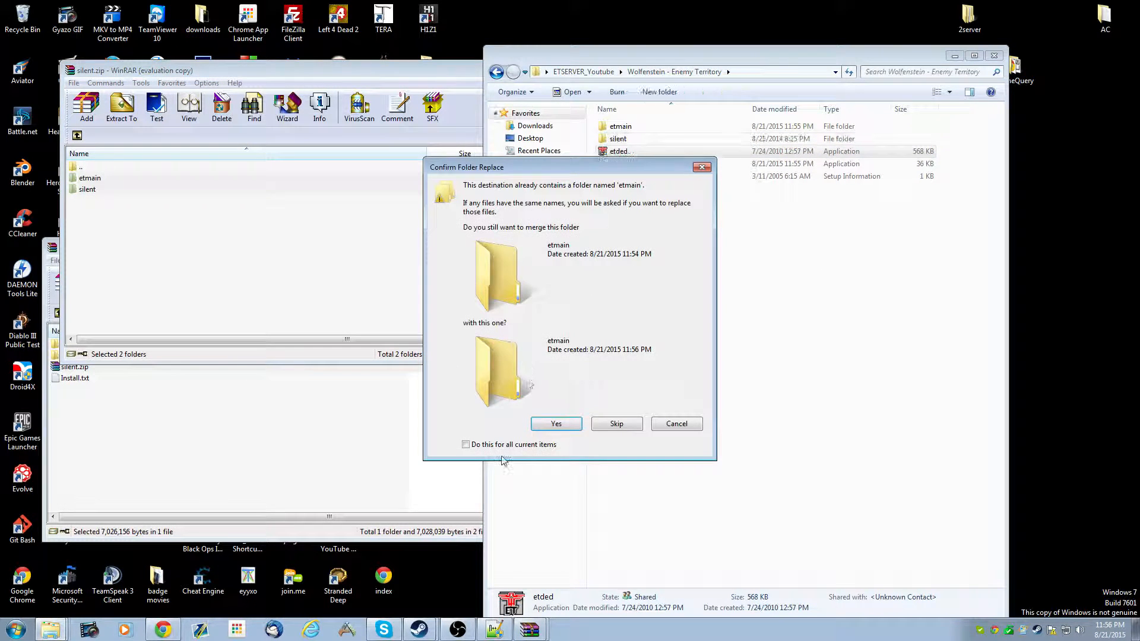
pyautogui.click(549, 425)
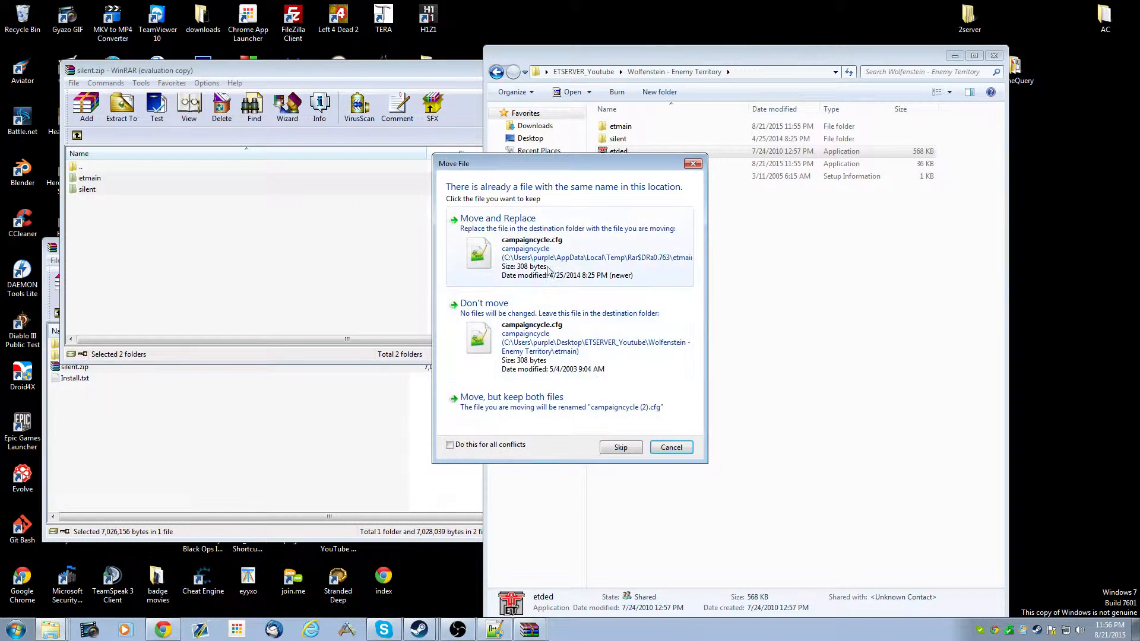
pyautogui.click(518, 314)
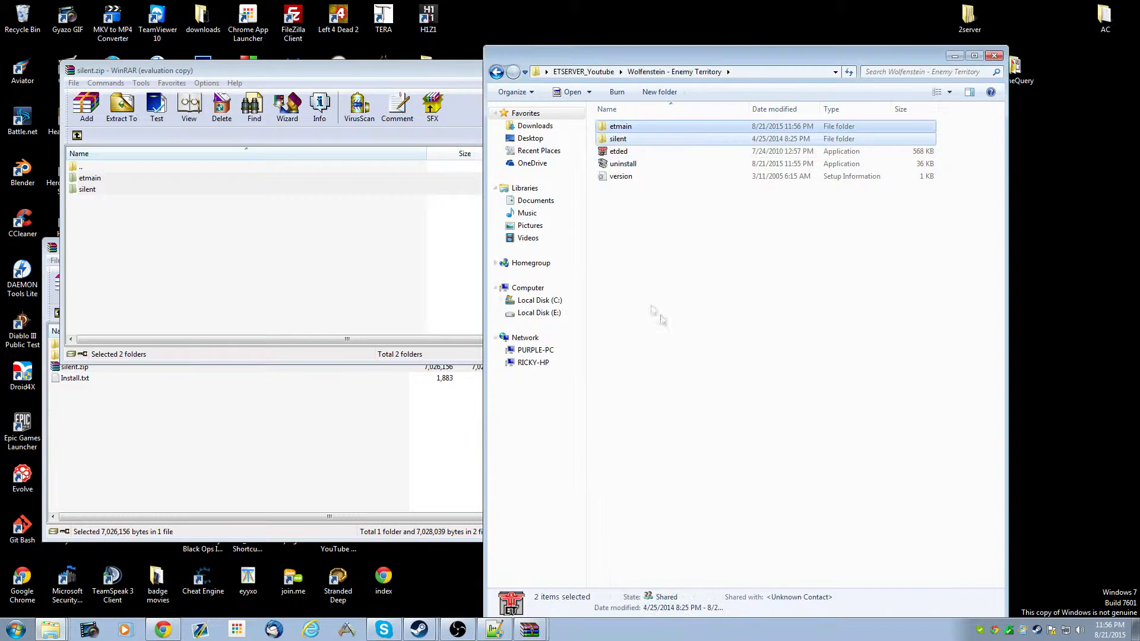
pyautogui.click(662, 279)
pyautogui.click(390, 222)
pyautogui.click(651, 68)
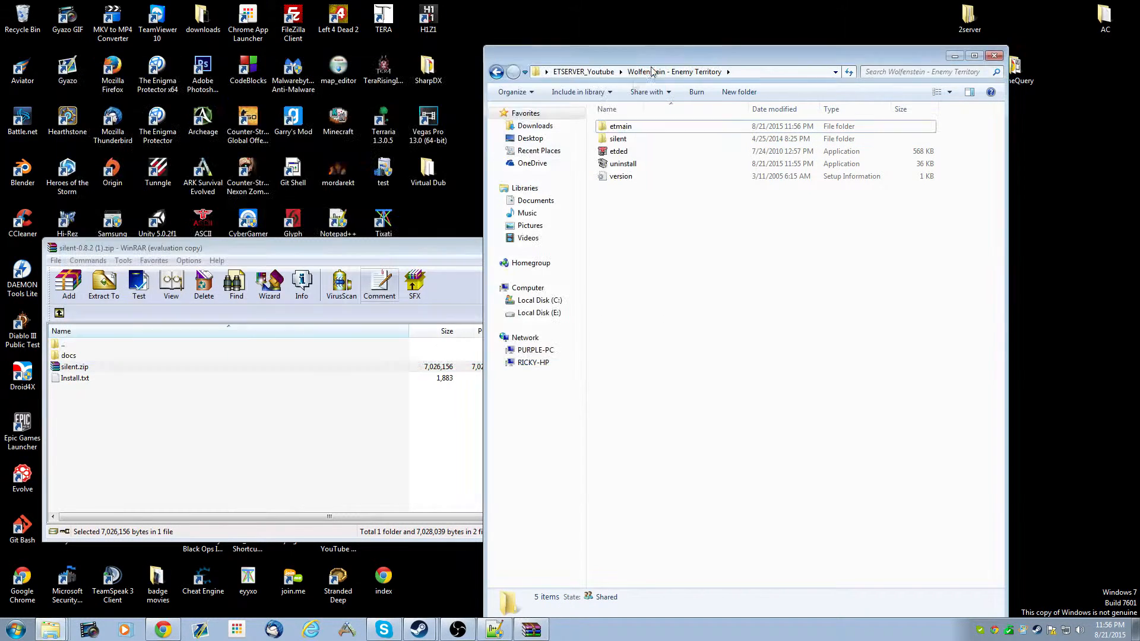
pyautogui.click(390, 247)
pyautogui.click(633, 246)
pyautogui.moveTo(655, 60); pyautogui.dragTo(533, 74)
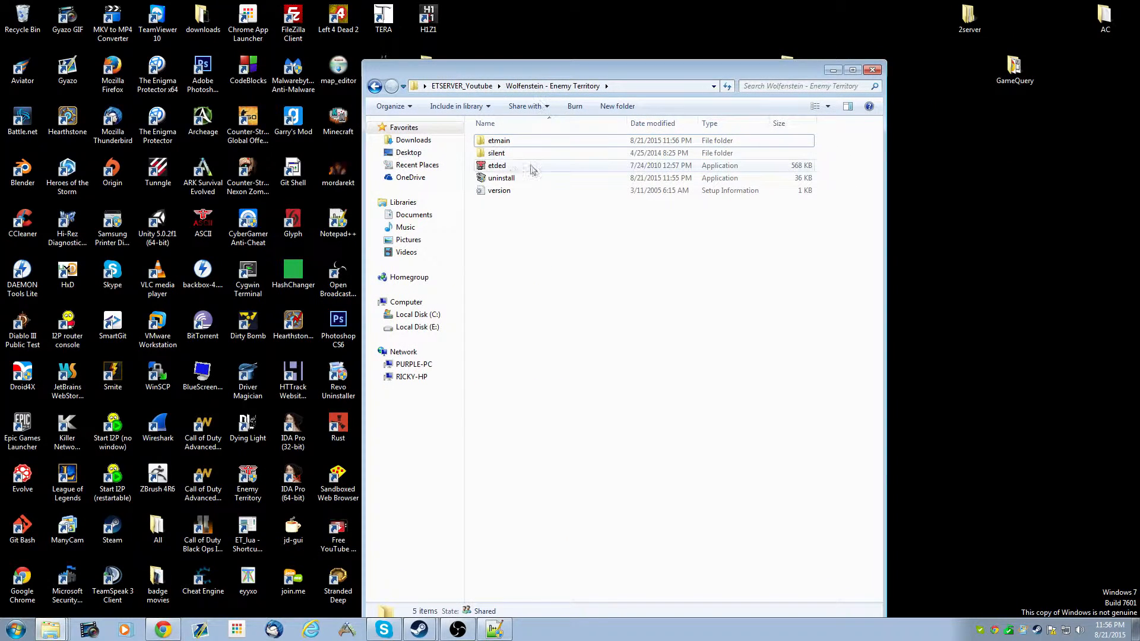
# - Launch etded from the game folder again and close its console window
pyautogui.click(498, 167)
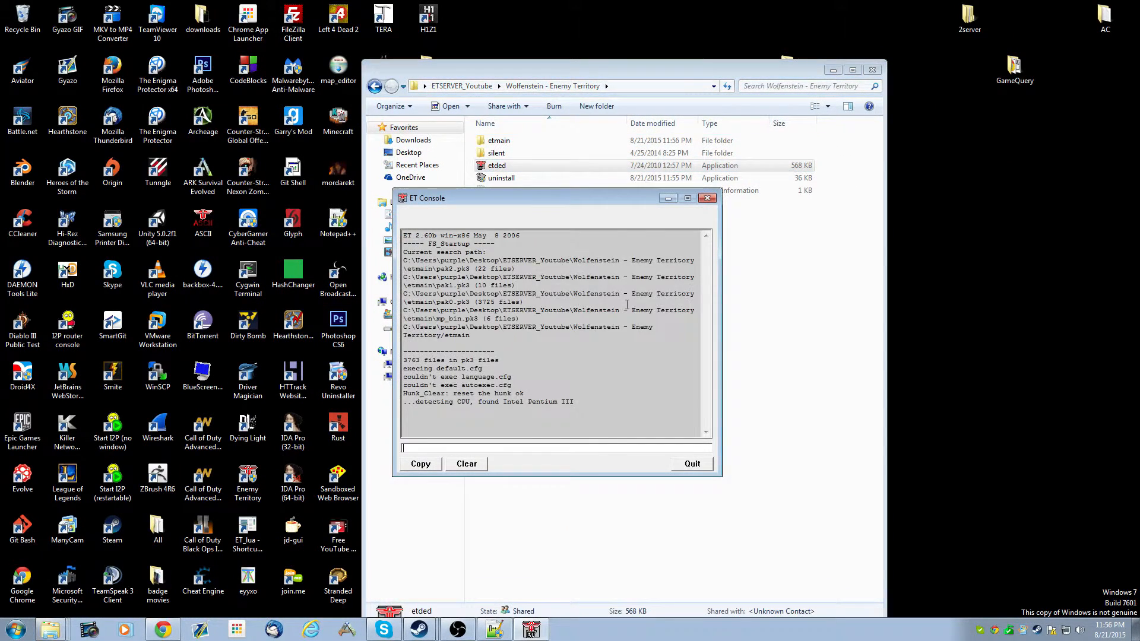
pyautogui.moveTo(565, 429); pyautogui.dragTo(387, 271)
pyautogui.click(641, 254)
pyautogui.click(707, 198)
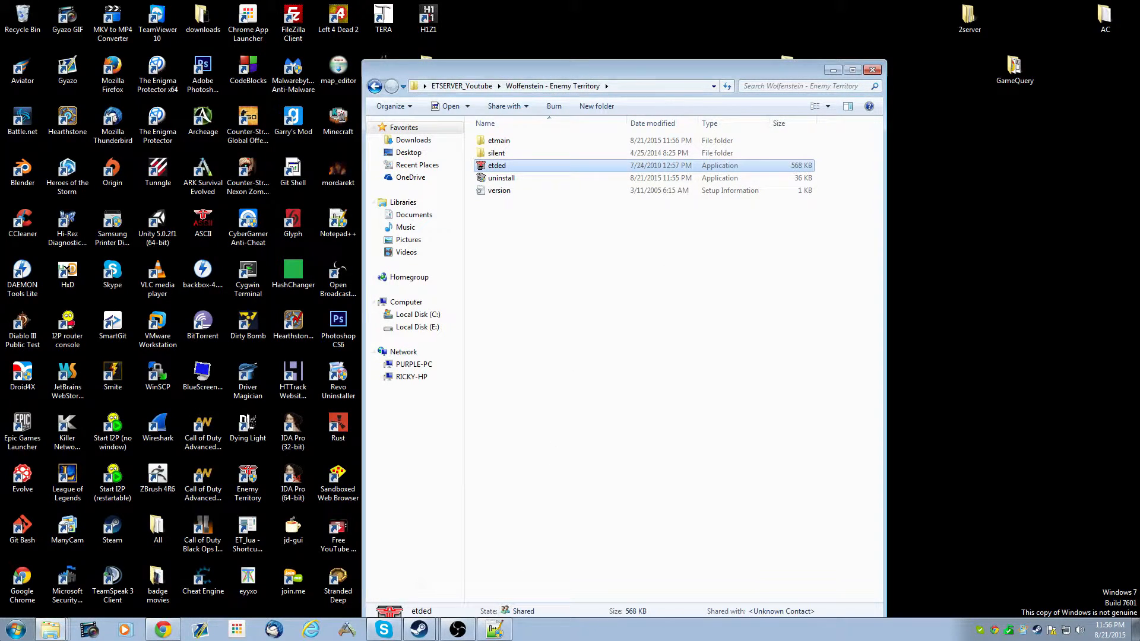
# - Open Notepad and write the command line etded +set dedicated 2 +set net_ip 127.0.0.1 +set net_port 27960 +set fs_game silent
pyautogui.press('super')
pyautogui.write('note')
pyautogui.press('Return')
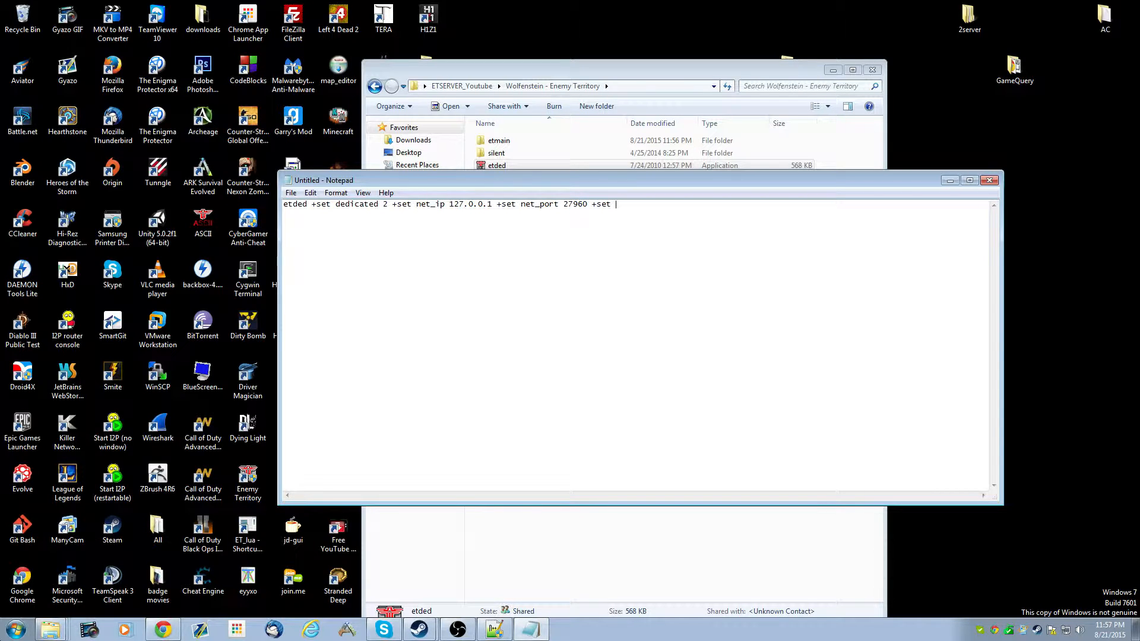
pyautogui.write('_game')
pyautogui.click(497, 153)
pyautogui.doubleClick(496, 153)
pyautogui.moveTo(594, 278); pyautogui.dragTo(374, 89)
pyautogui.click(908, 234)
pyautogui.write('silent')
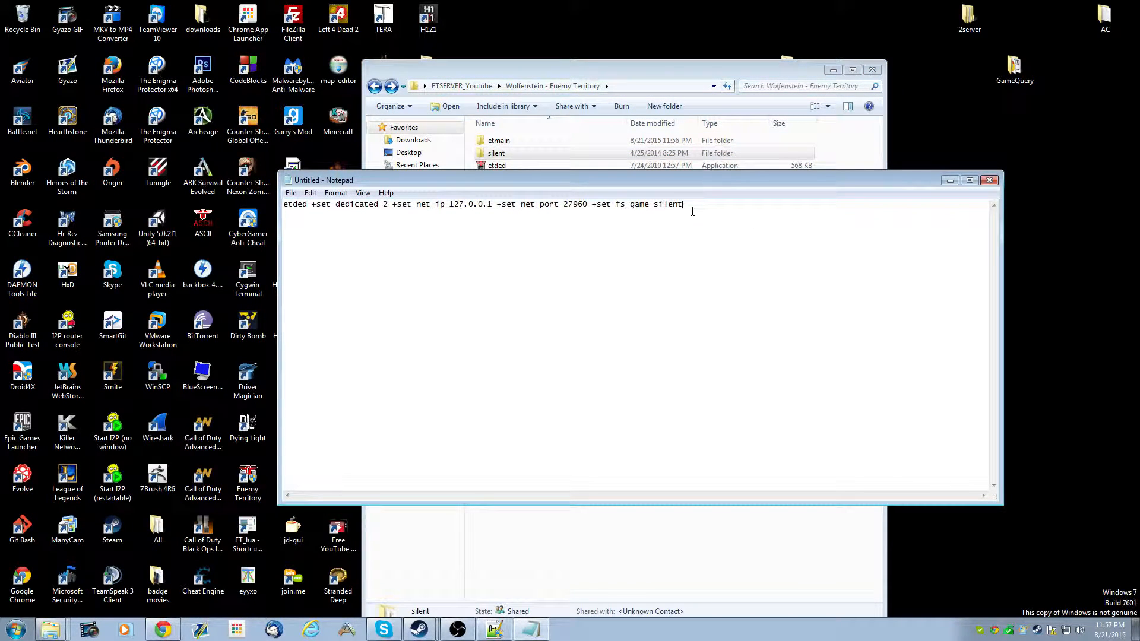
pyautogui.write(' +set ex')
# - Append +exec silent.cfg to the command line, checking the silent config file in the etmain folder
pyautogui.press('BackSpace')
pyautogui.press('BackSpace')
pyautogui.press('BackSpace')
pyautogui.press('BackSpace')
pyautogui.press('BackSpace')
pyautogui.press('BackSpace')
pyautogui.write('exec silent.cfg')
pyautogui.moveTo(764, 204); pyautogui.dragTo(715, 205)
pyautogui.doubleClick(545, 141)
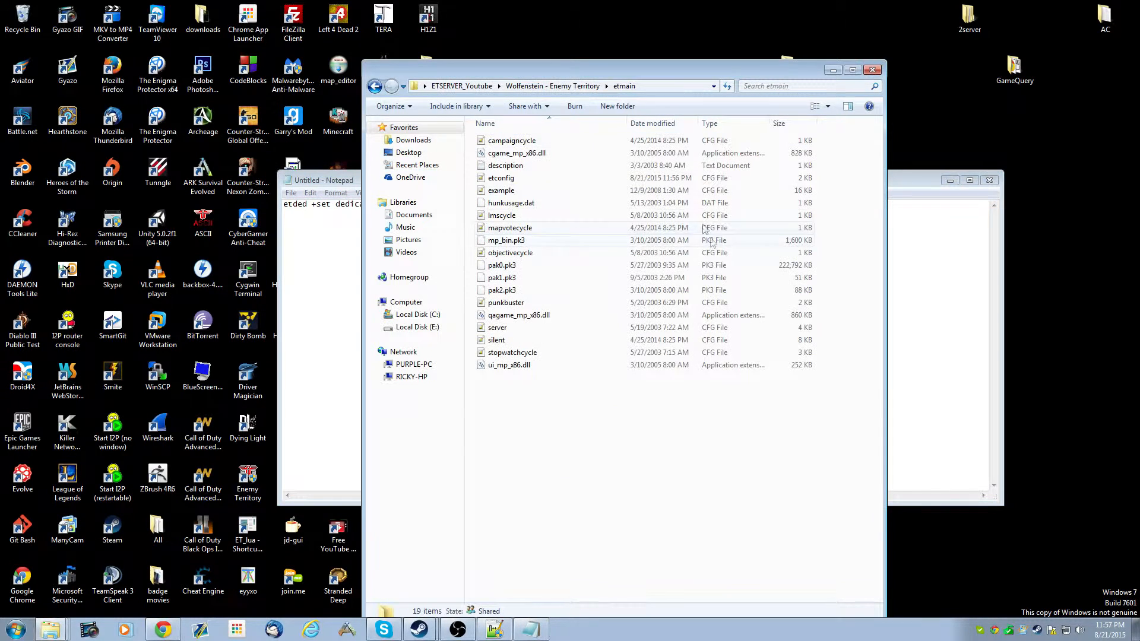
pyautogui.click(497, 337)
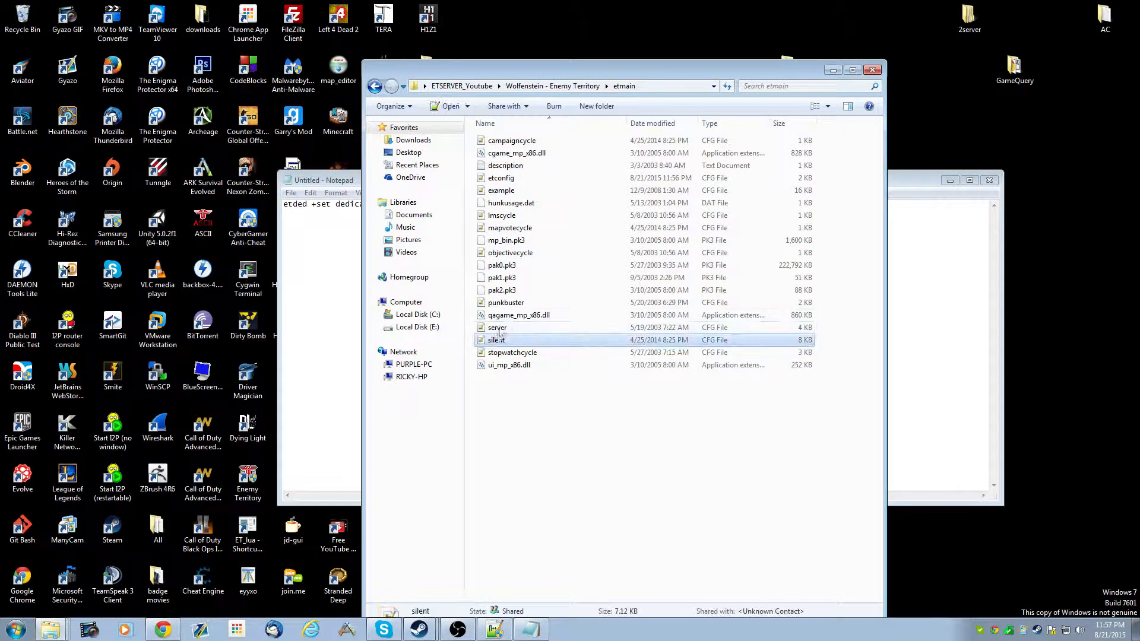
pyautogui.click(375, 86)
pyautogui.click(907, 212)
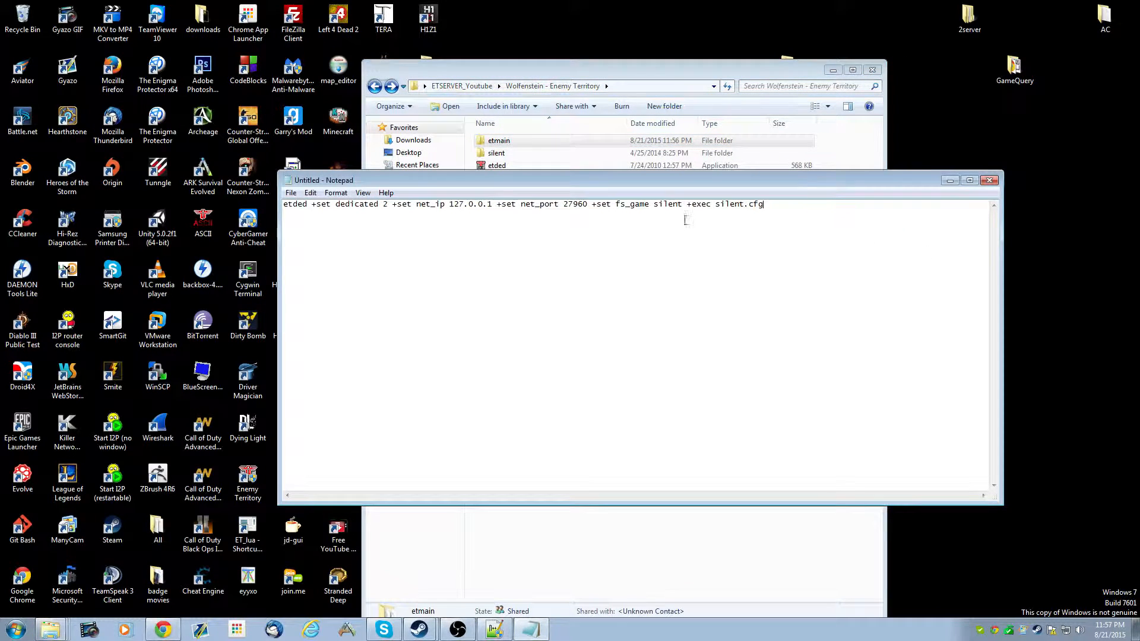
# - Save the command as runme.bat in the game folder using the All Files type, then close Notepad
pyautogui.doubleClick(730, 204)
pyautogui.click(720, 206)
pyautogui.hotkey('ctrl', 's')
pyautogui.click(544, 228)
pyautogui.click(452, 227)
pyautogui.doubleClick(455, 283)
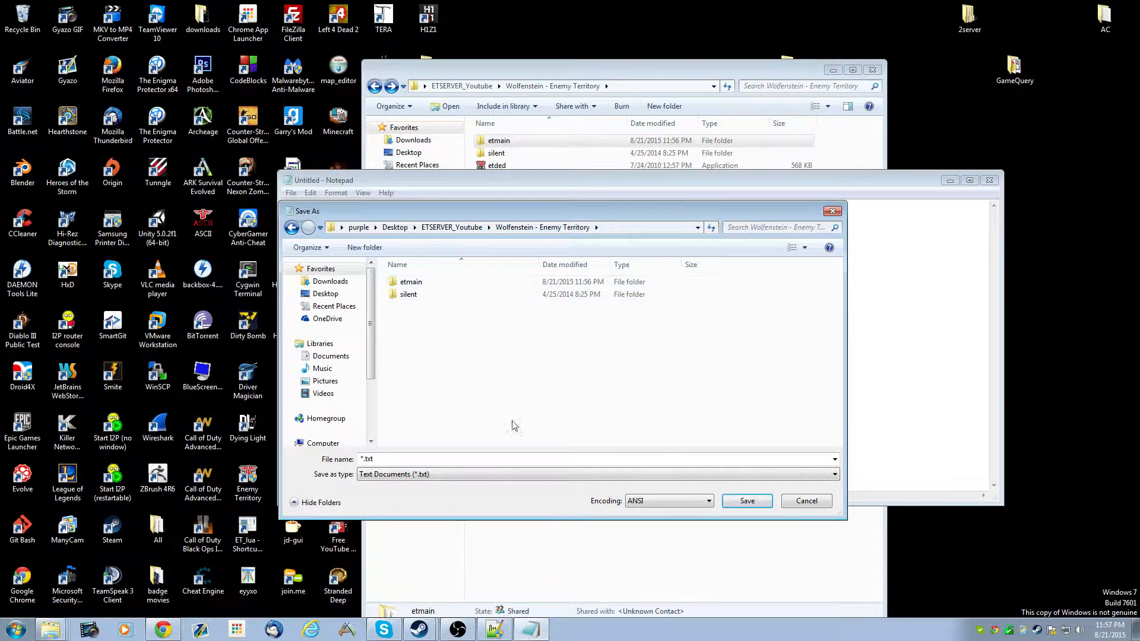
pyautogui.click(670, 475)
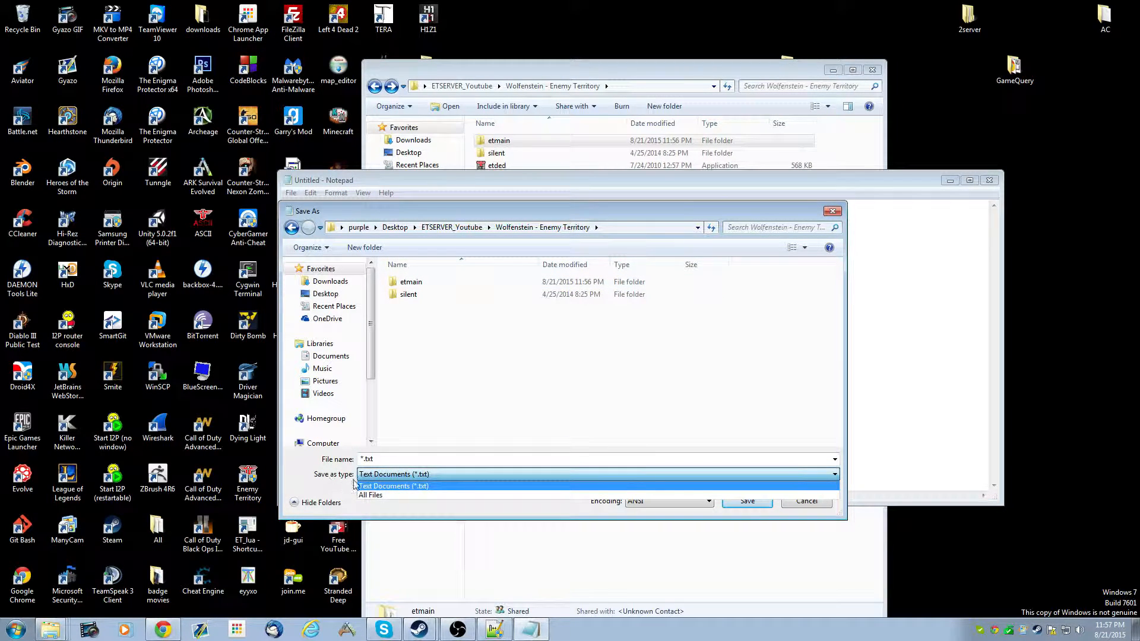
pyautogui.click(372, 495)
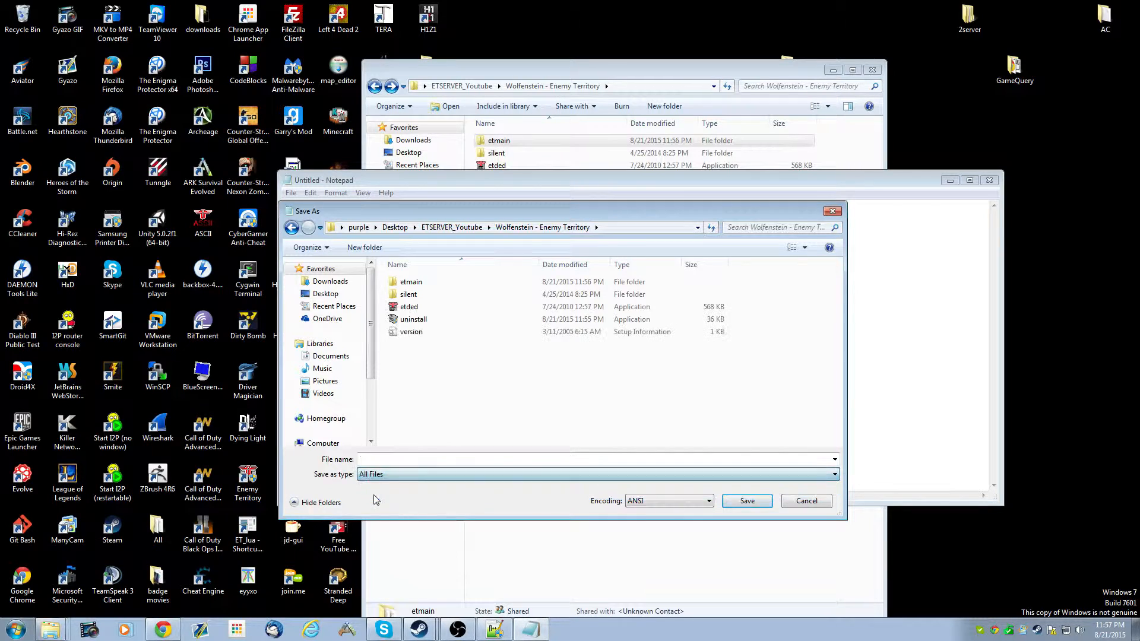
pyautogui.click(390, 459)
pyautogui.write('r')
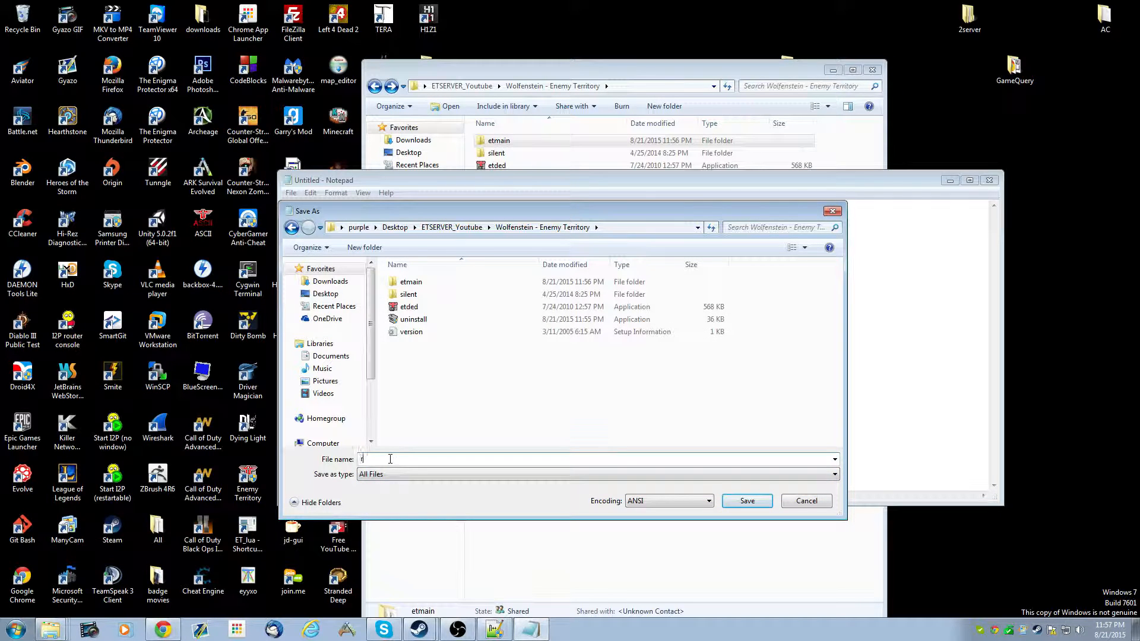
pyautogui.write('unme.bat')
pyautogui.click(747, 502)
pyautogui.click(990, 180)
# - Run runme.bat as administrator and scroll through the ET Console output
pyautogui.click(502, 179)
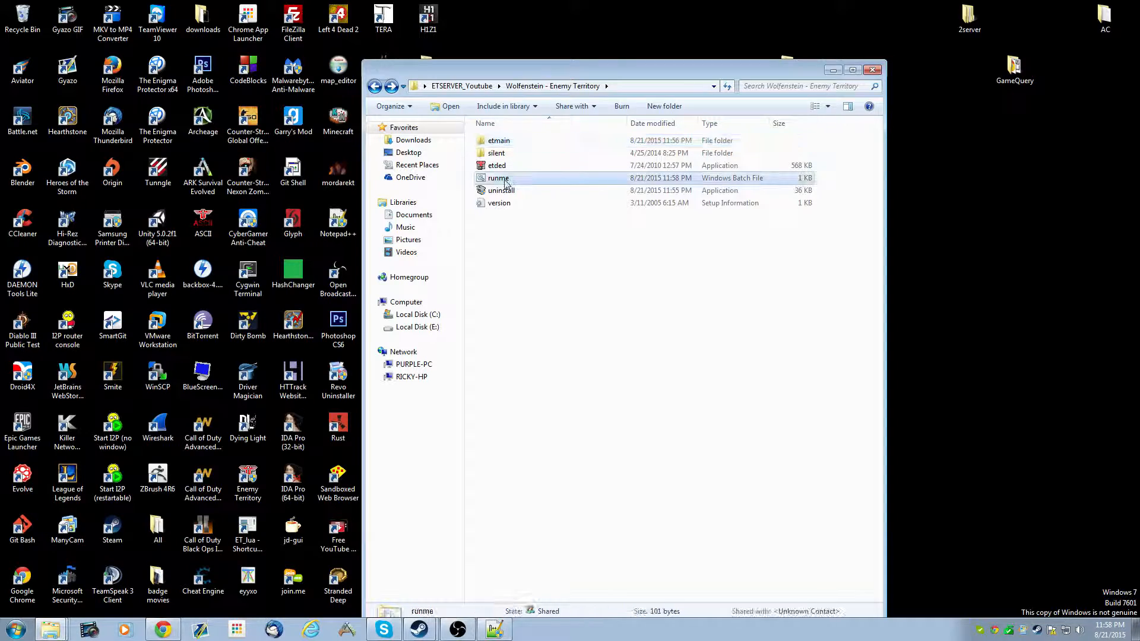
pyautogui.rightClick(489, 180)
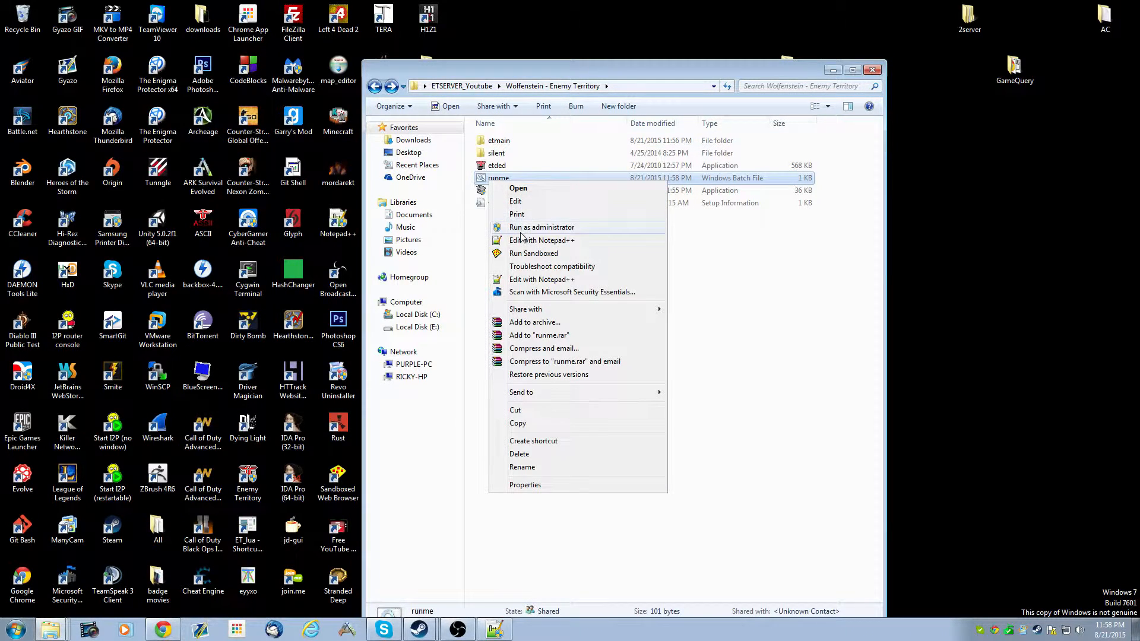
pyautogui.click(522, 227)
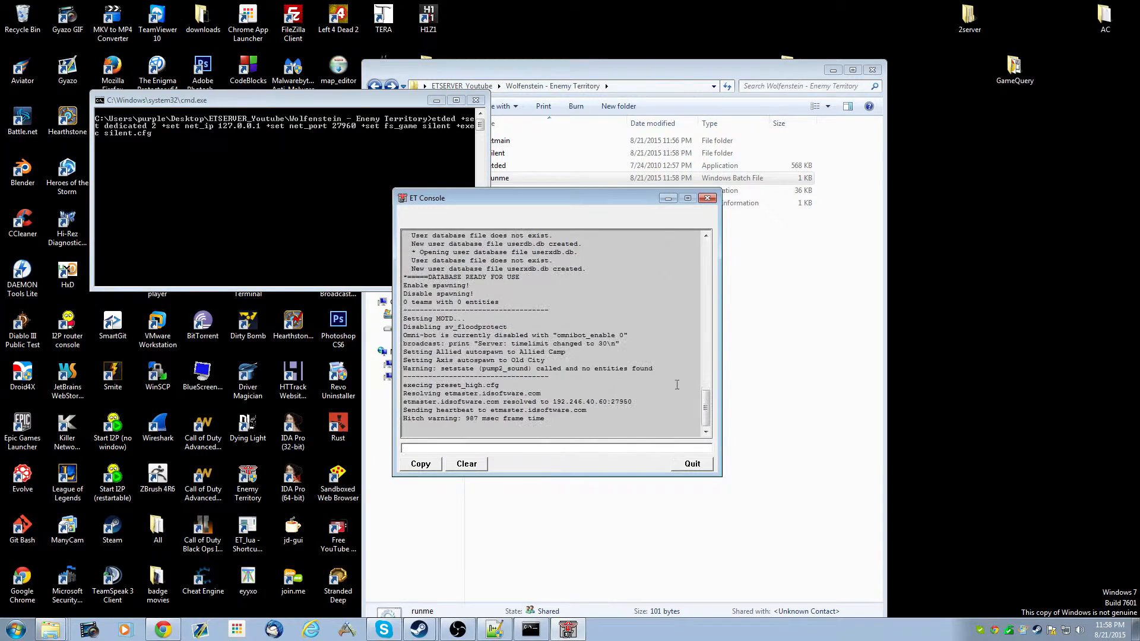
pyautogui.moveTo(705, 410); pyautogui.dragTo(712, 356)
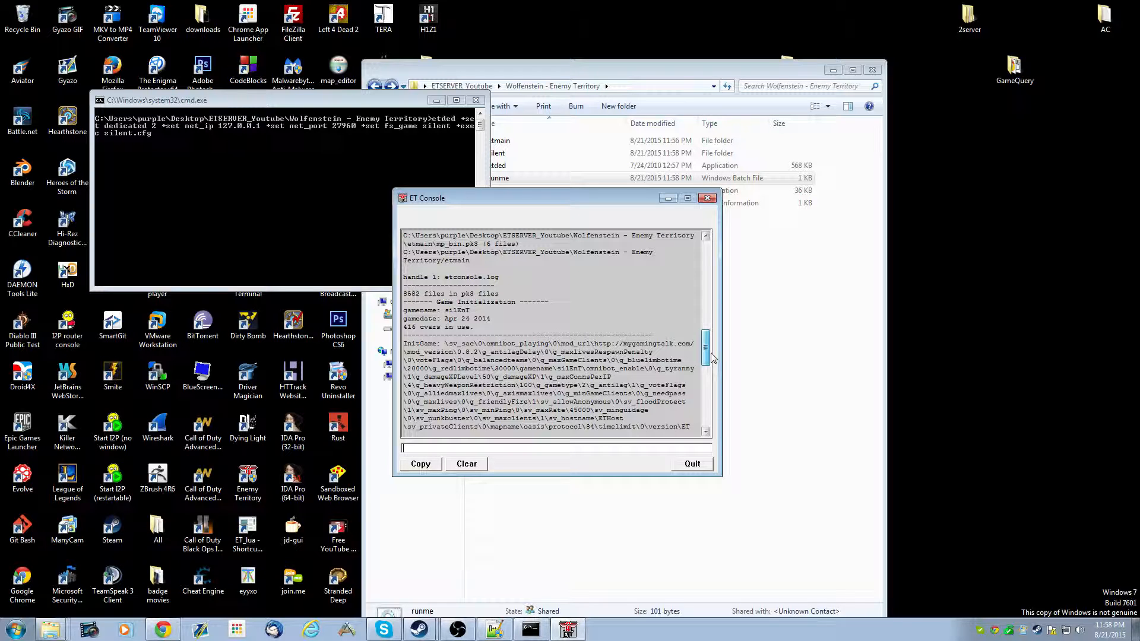
pyautogui.moveTo(712, 356); pyautogui.dragTo(706, 415)
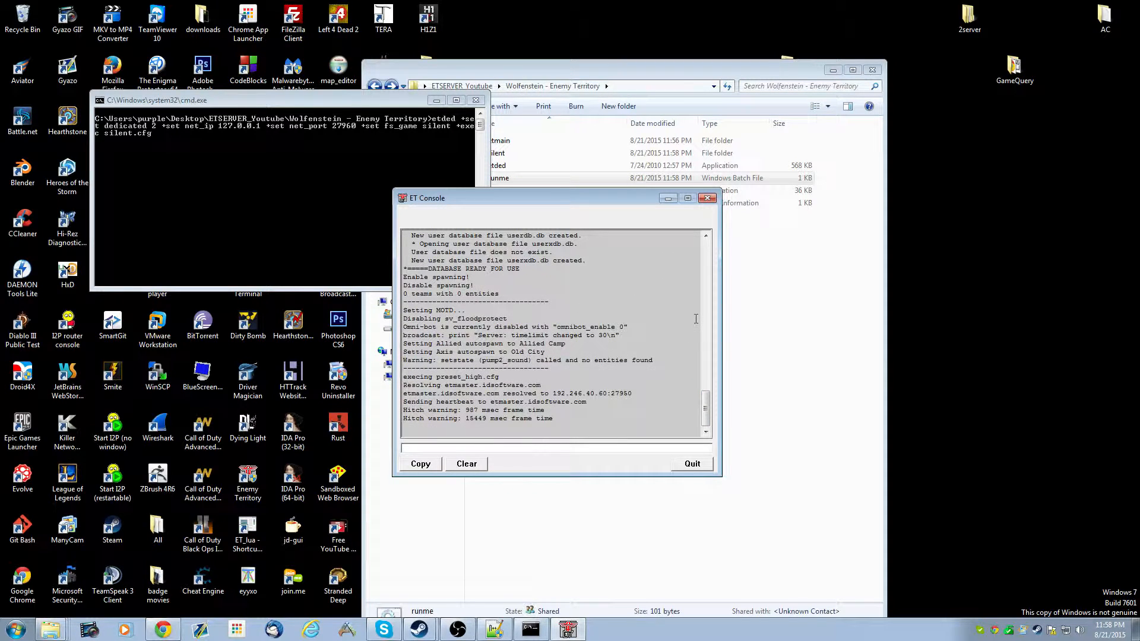